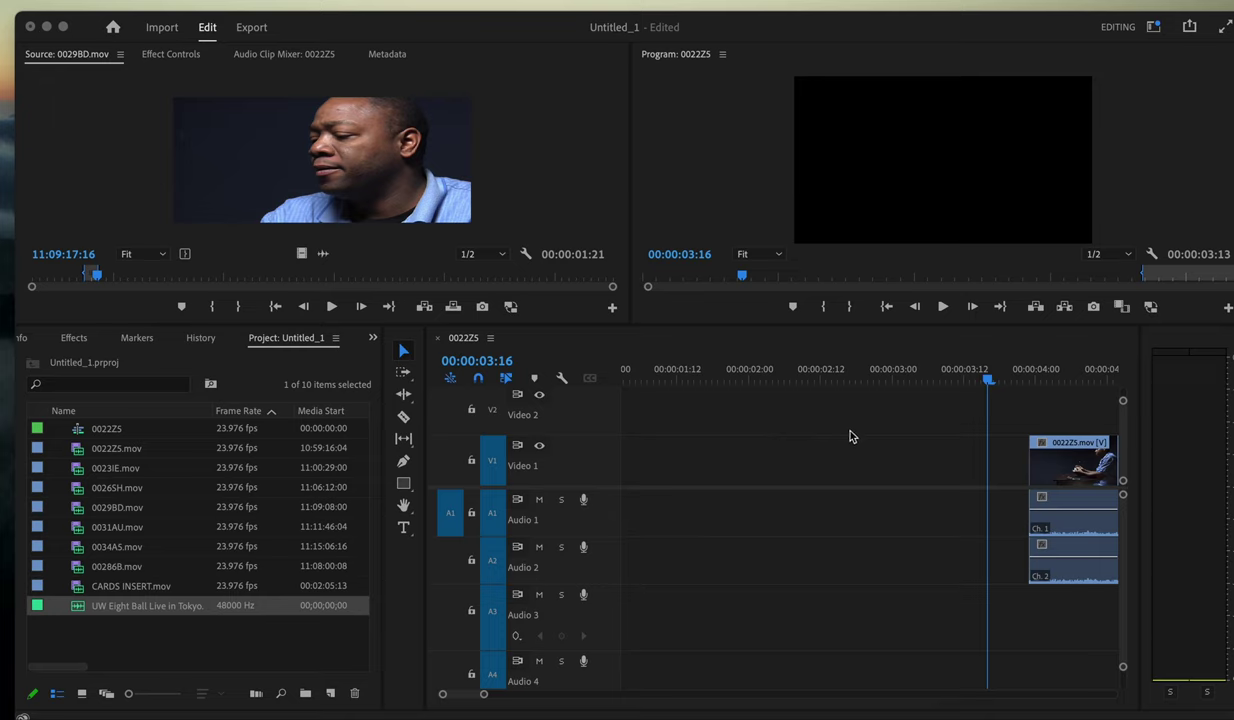
- Scrub and play the opening of the card-game sequence, stopping partway through
scroll(937, 422, "down", 5)
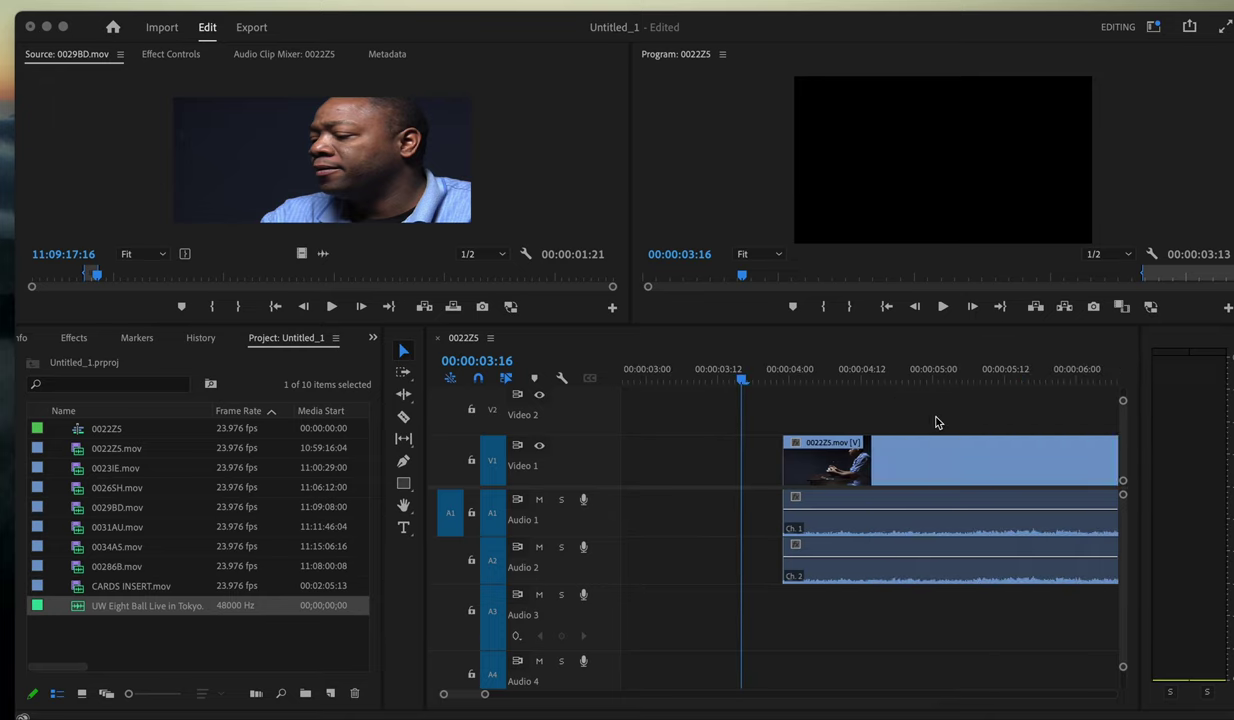
left_click(810, 388)
mouse_move(783, 378)
left_mouse_down()
mouse_move(793, 378)
mouse_move(771, 378)
left_mouse_up()
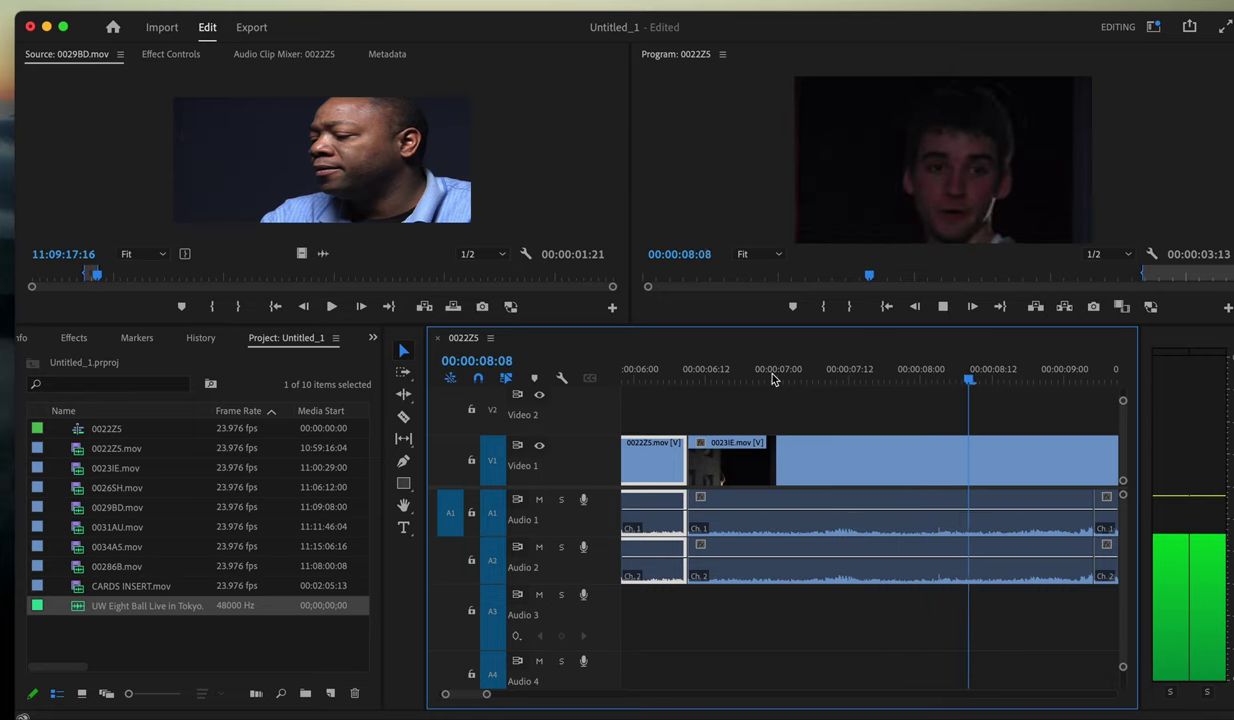
left_click(923, 504)
- Park the playhead at 00:00:03:22, just before the first shot, and show the Media Browser
scroll(921, 509, "up", 5)
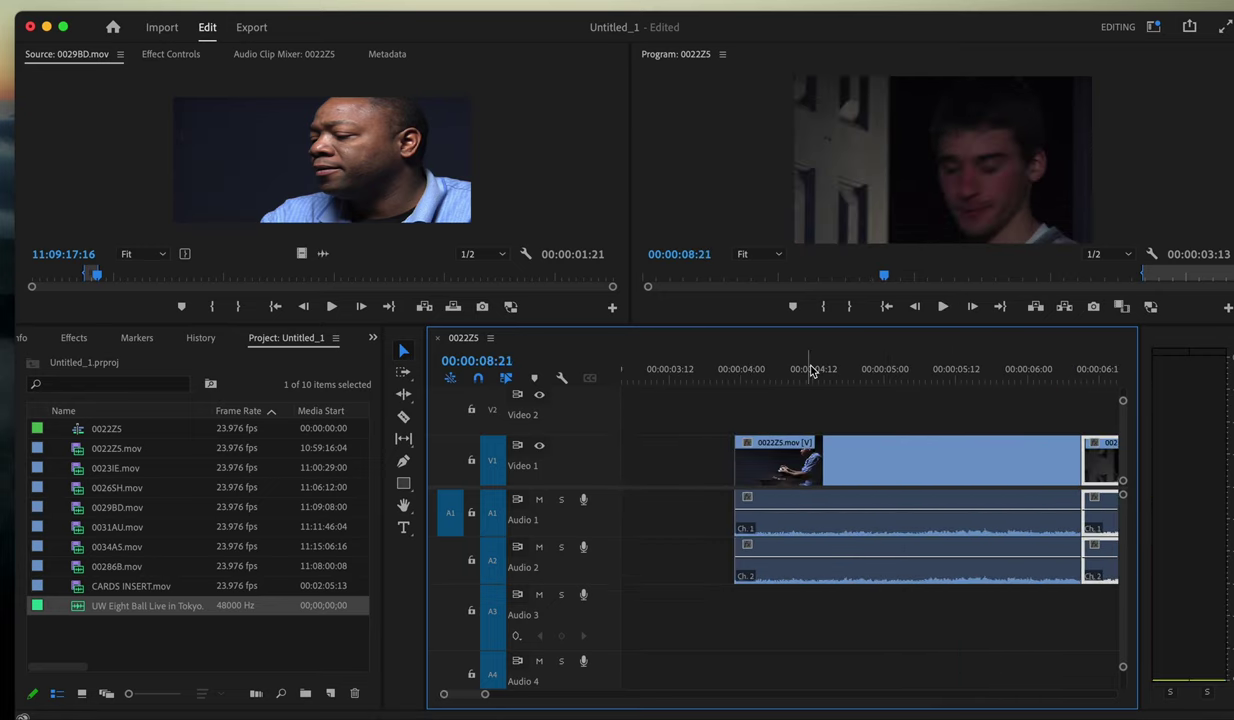
left_click_drag(800, 366, 729, 368)
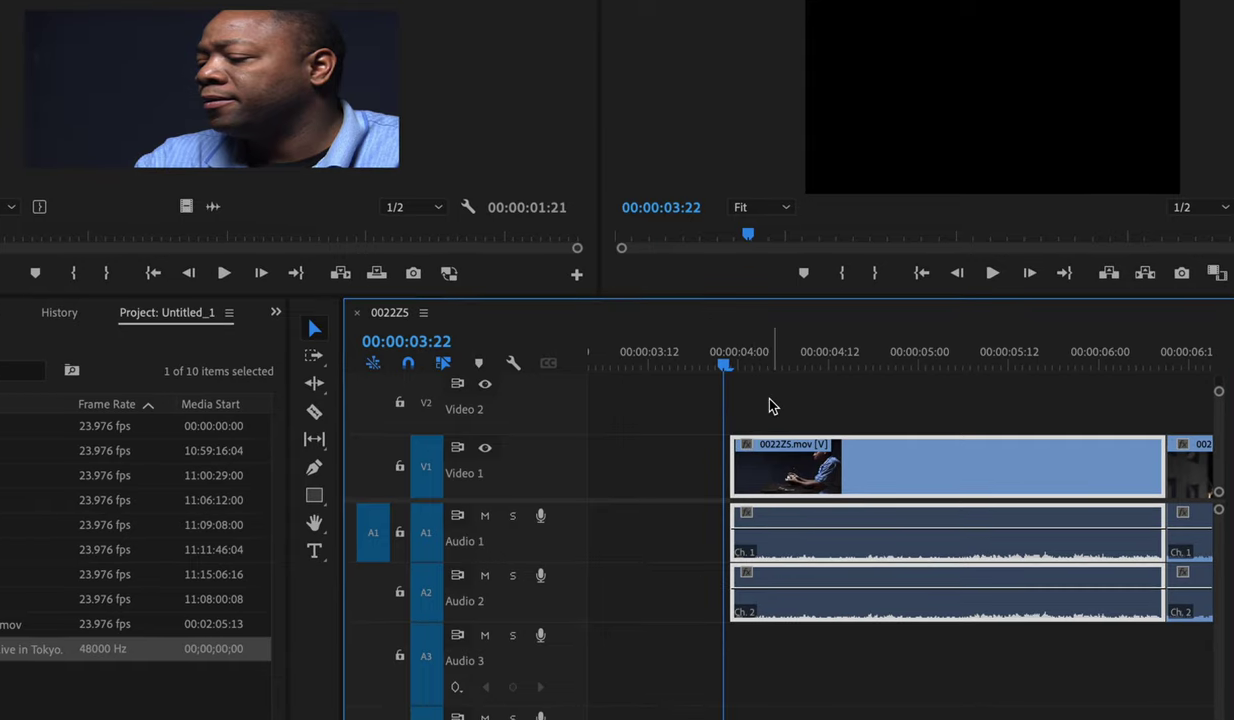
key("shift+8")
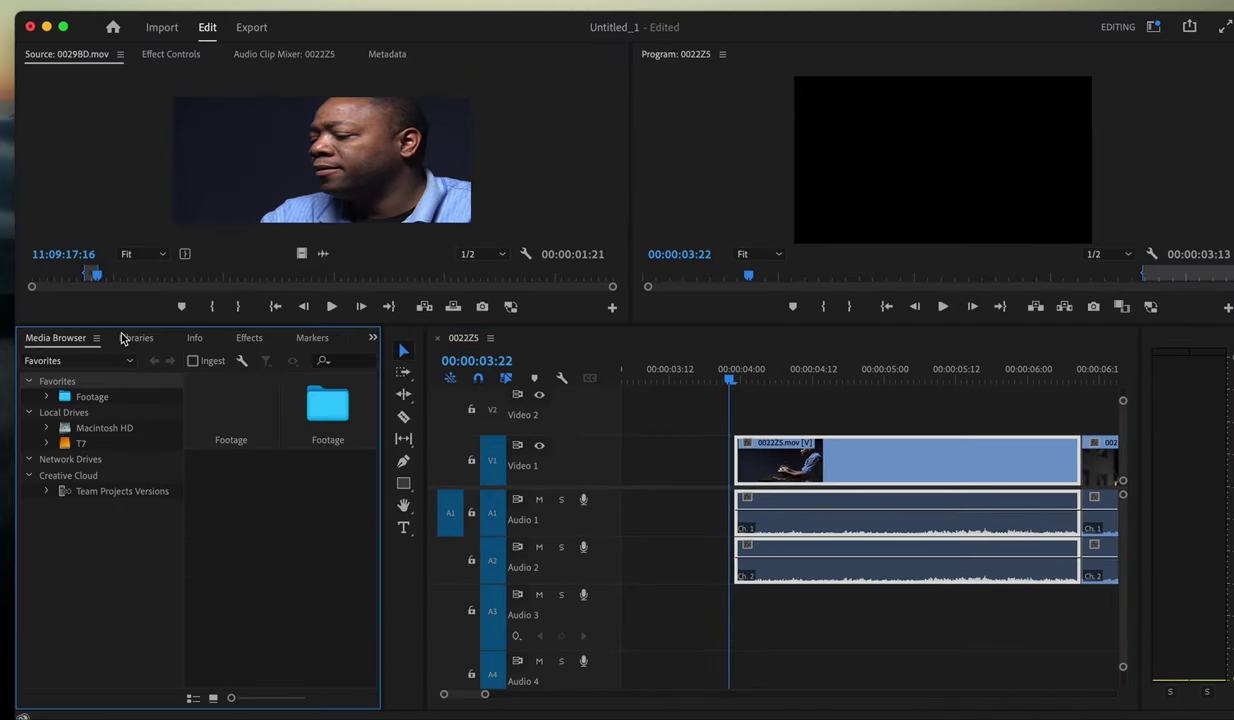
- Return to the Project panel and import UW Eight Ball Live in Tokyo.mp3 from the Desktop
left_click(372, 339)
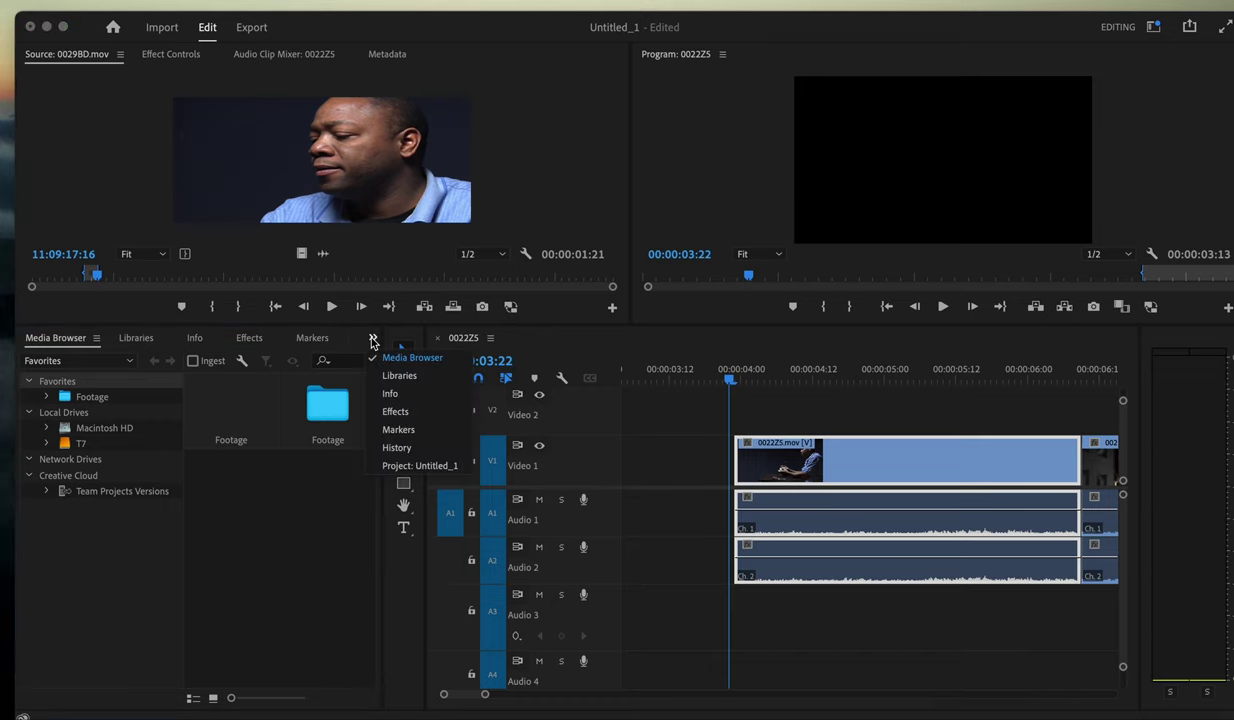
left_click(395, 465)
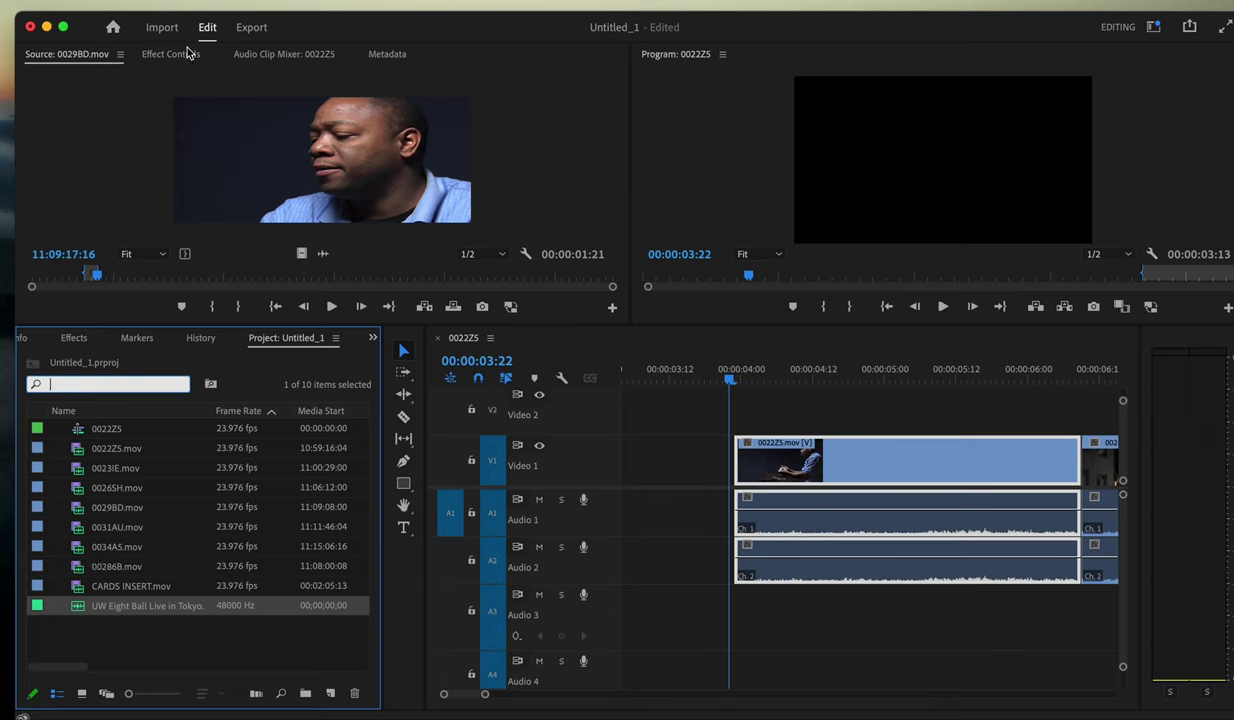
left_click(140, 0)
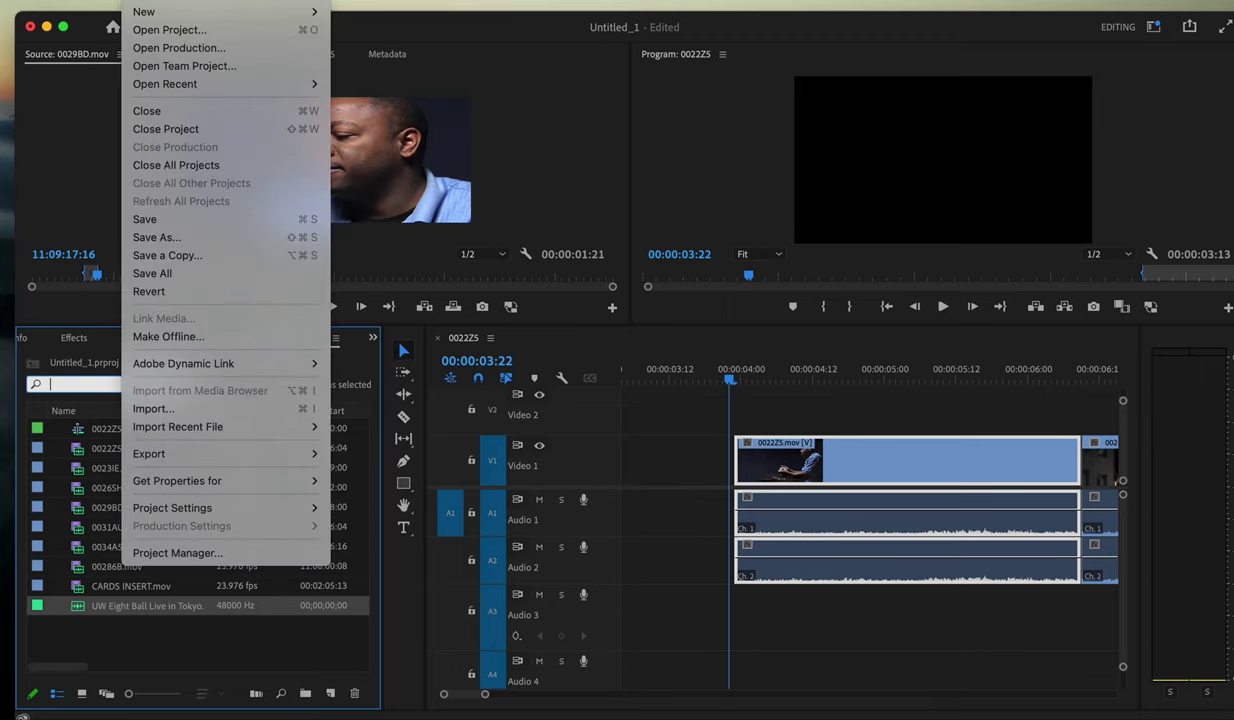
left_click(172, 412)
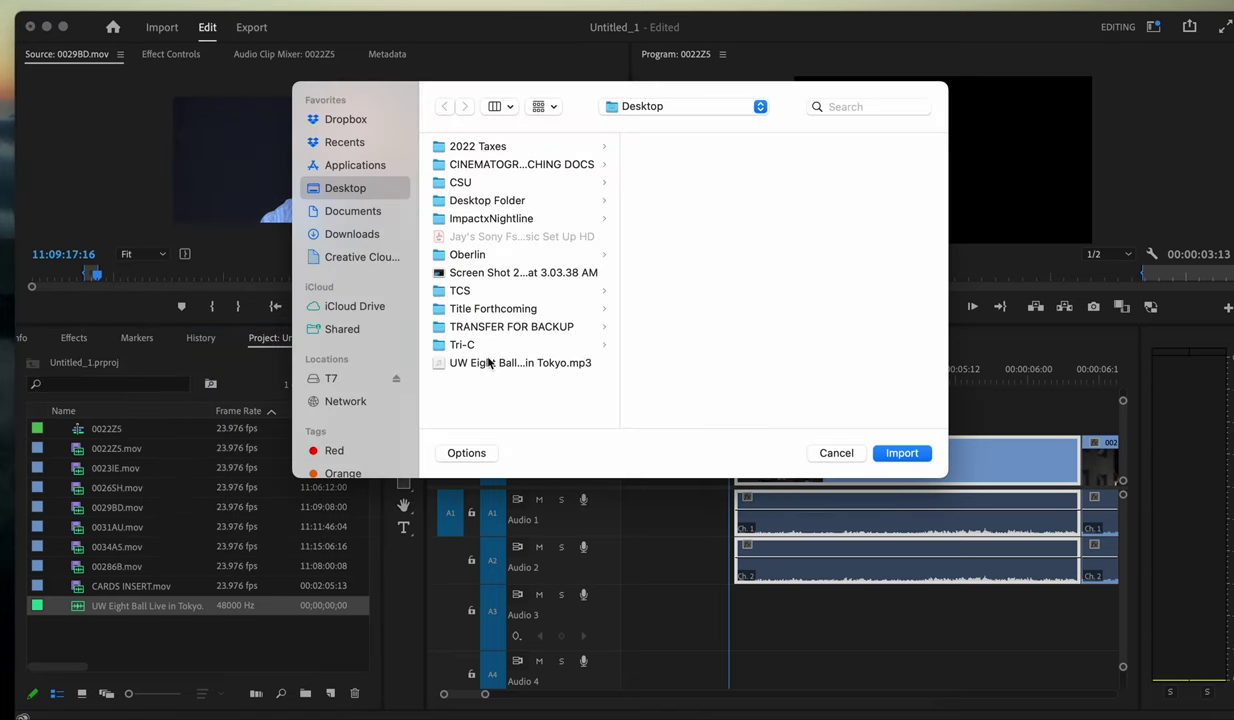
left_click(489, 364)
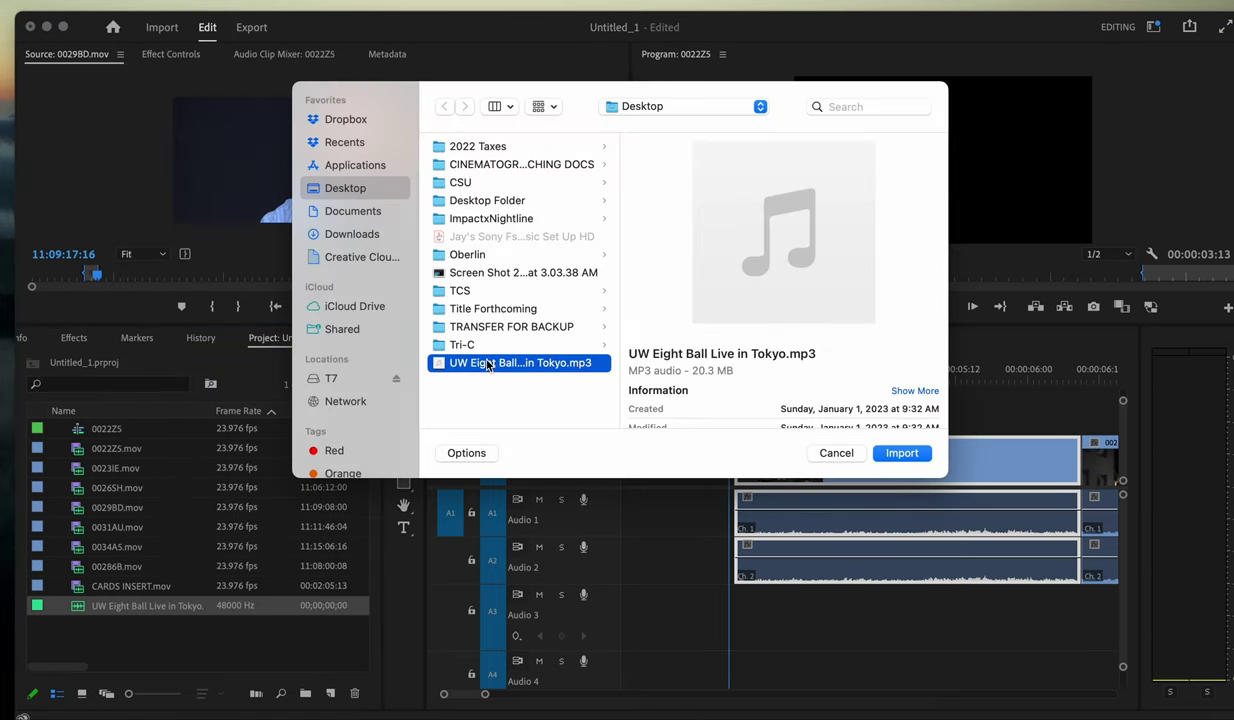
left_click(901, 454)
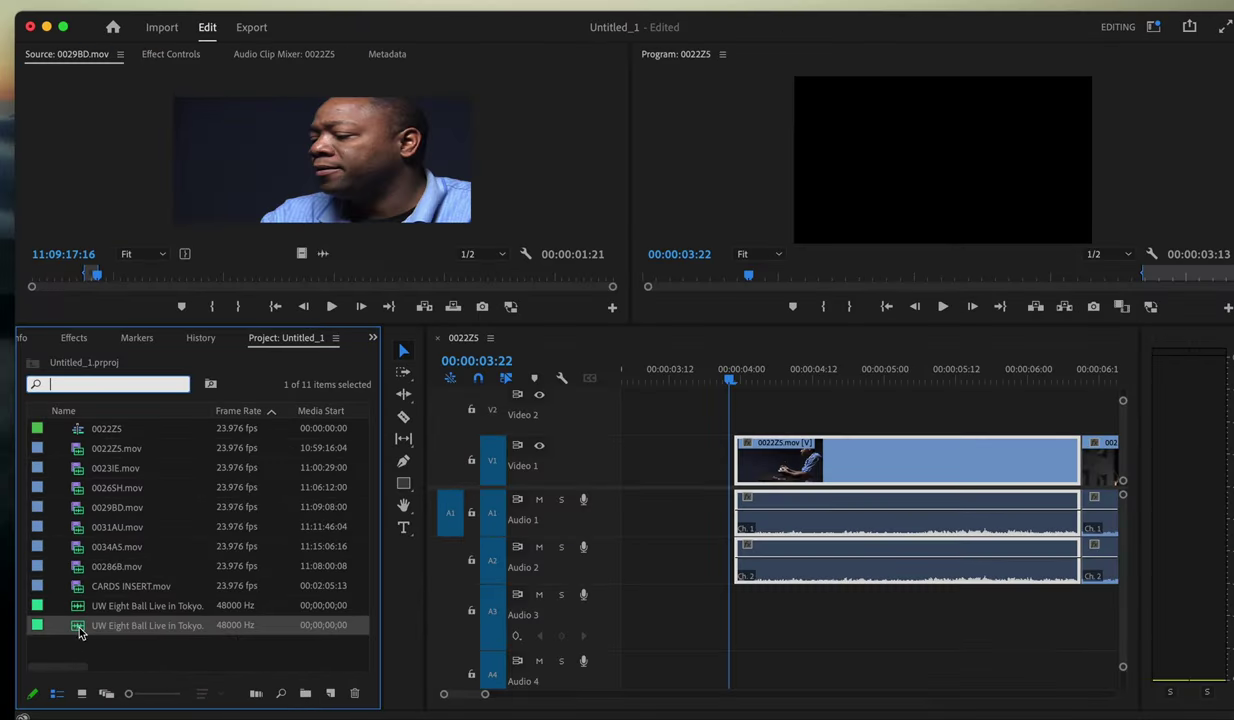
- Load UW Eight Ball Live in Tokyo.mp3 into the Source monitor, place it on Audio 3, and play it
double_click(80, 632)
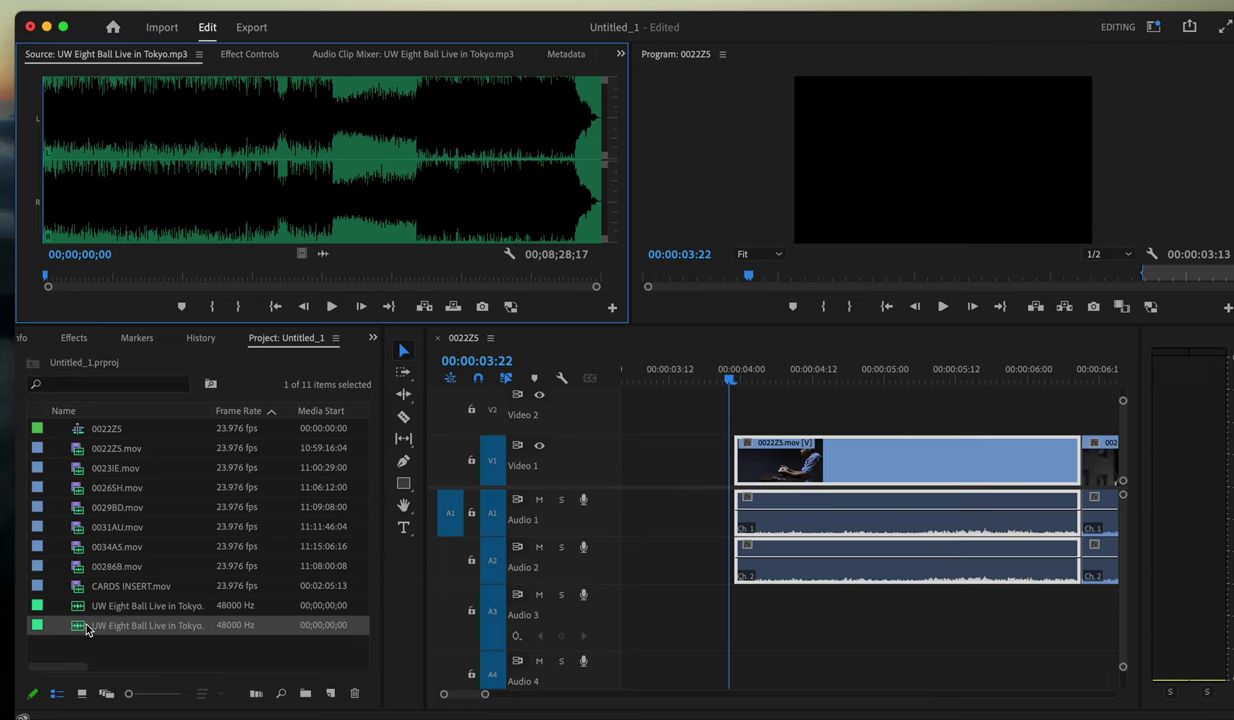
left_click_drag(80, 630, 727, 603)
left_click_drag(726, 366, 677, 378)
key("space")
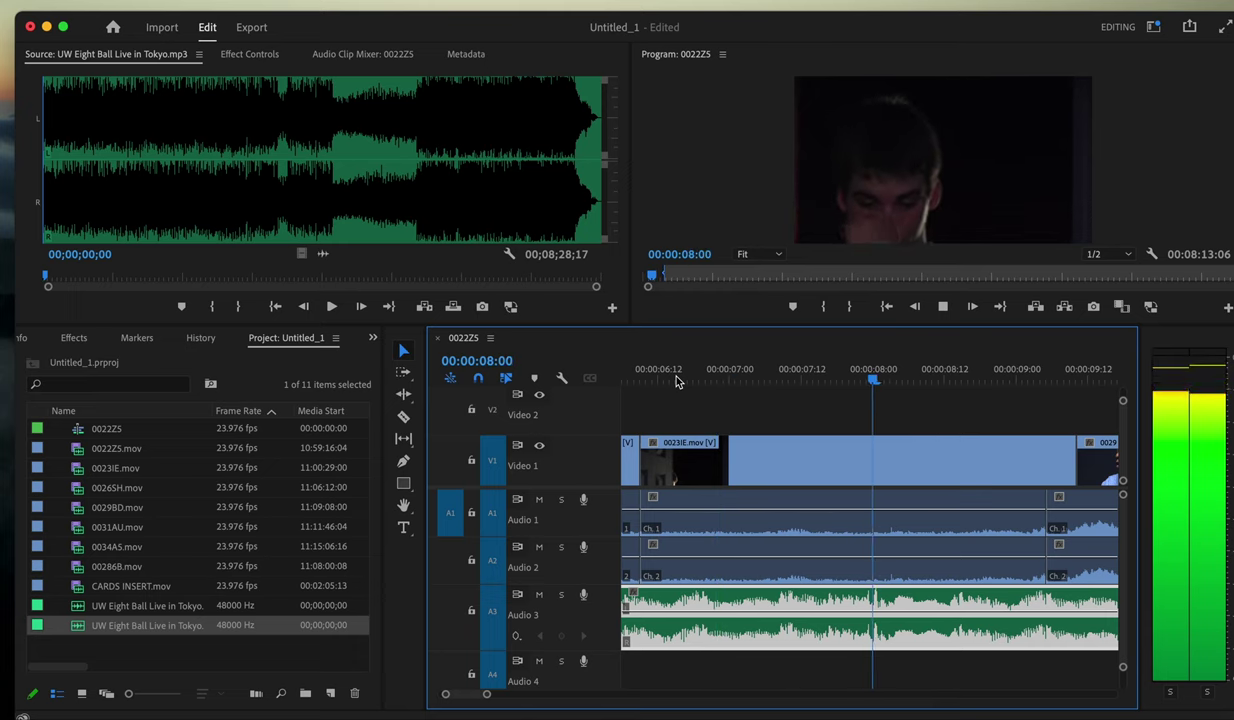
key("space")
scroll(690, 378, "left", 6)
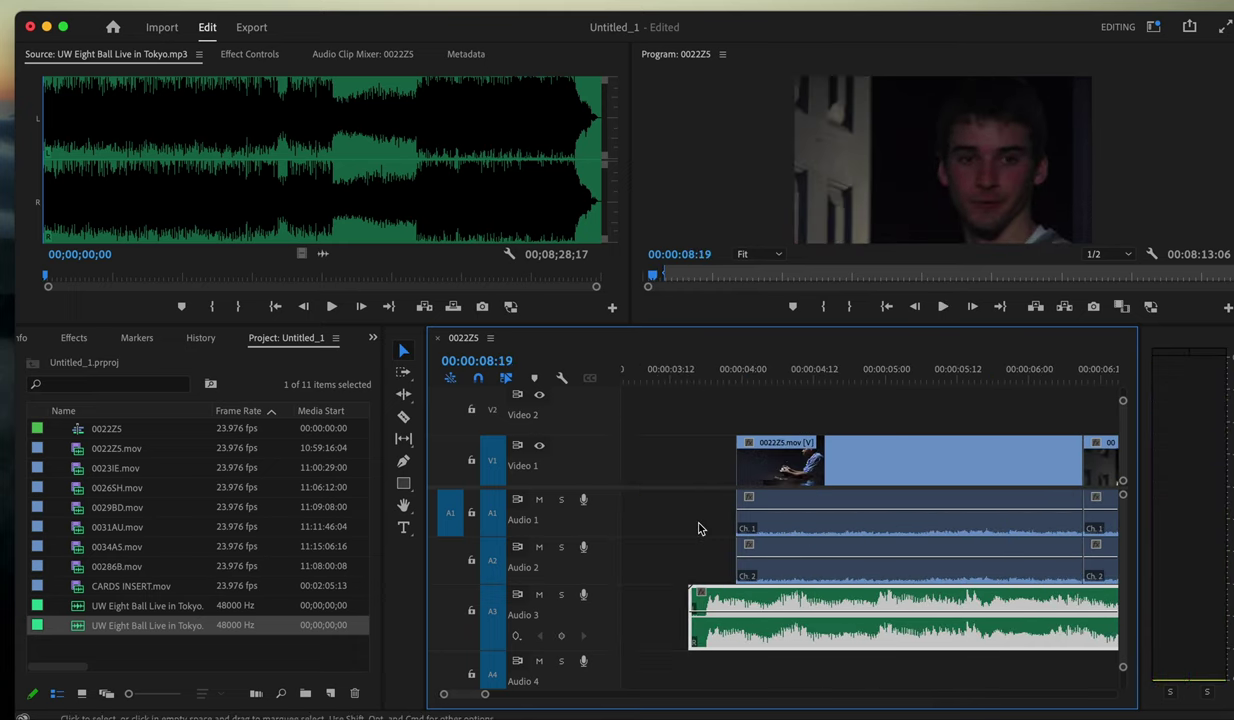
left_click_drag(705, 375, 677, 375)
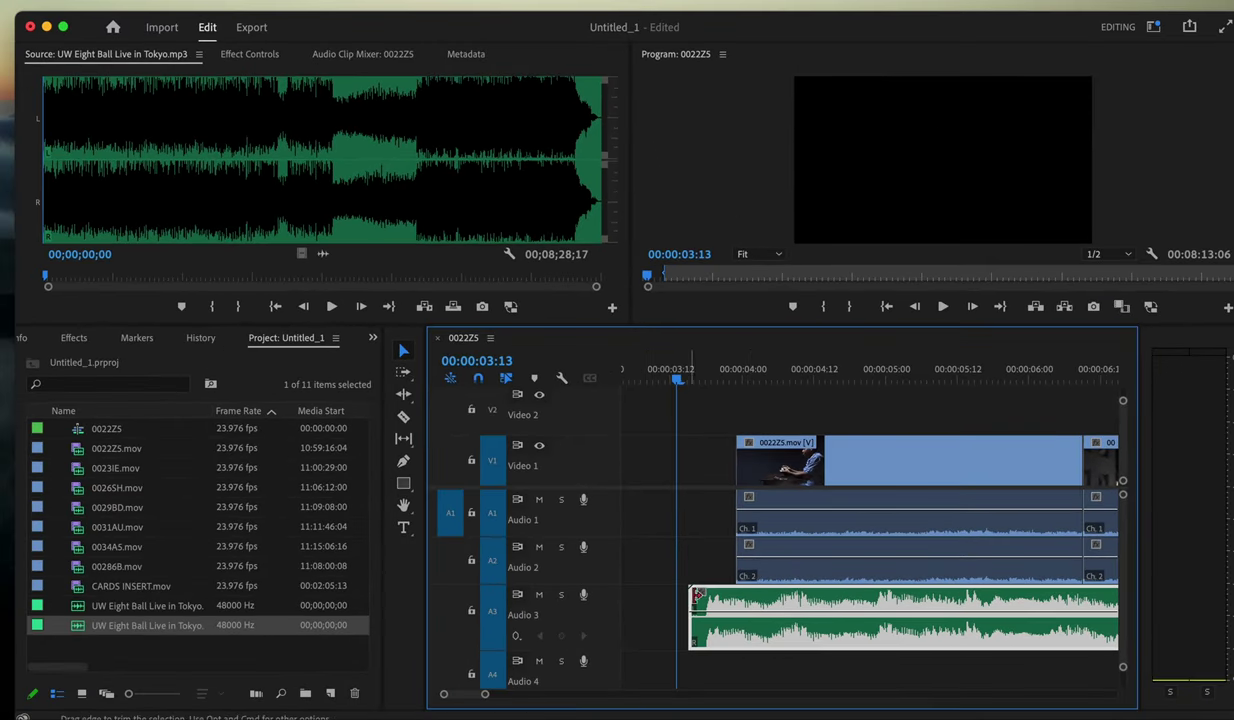
left_click_drag(703, 372, 719, 375)
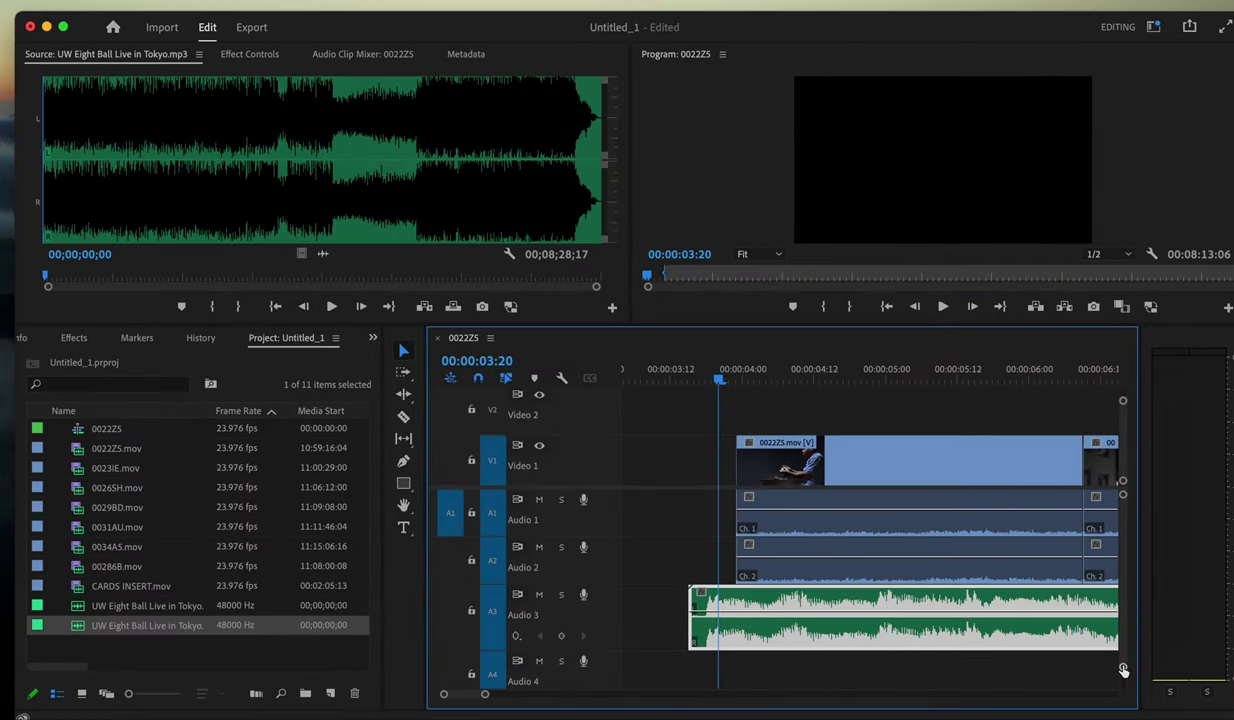
- Add Audio 3 volume keyframes at the scene start and 00:00:04:05, pulling the first toward silence
left_click_drag(1121, 664, 1122, 660)
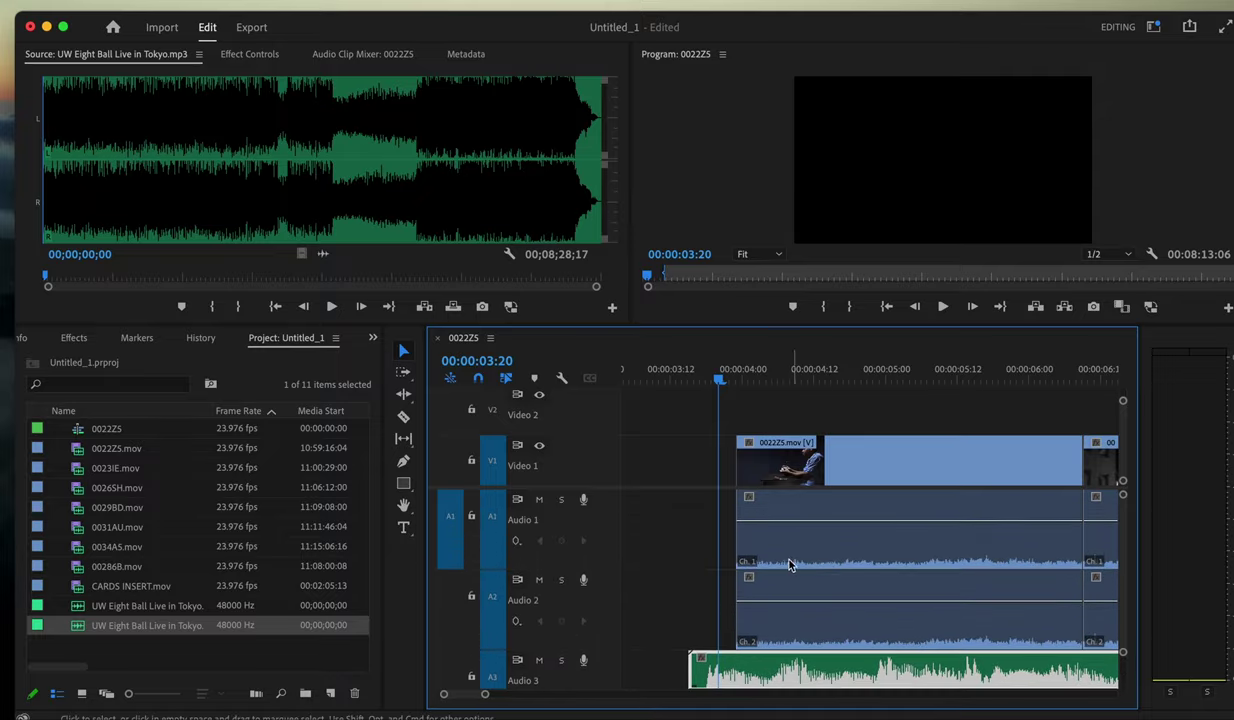
scroll(678, 547, "down", 3)
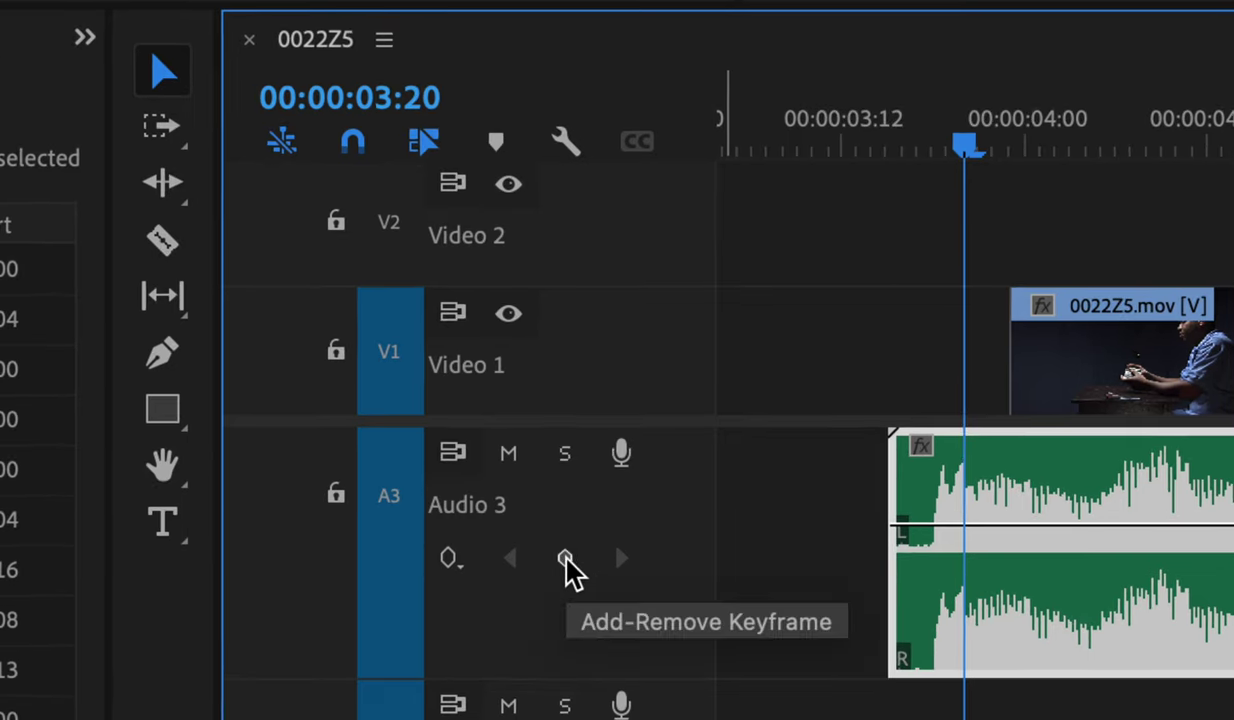
left_click(566, 559)
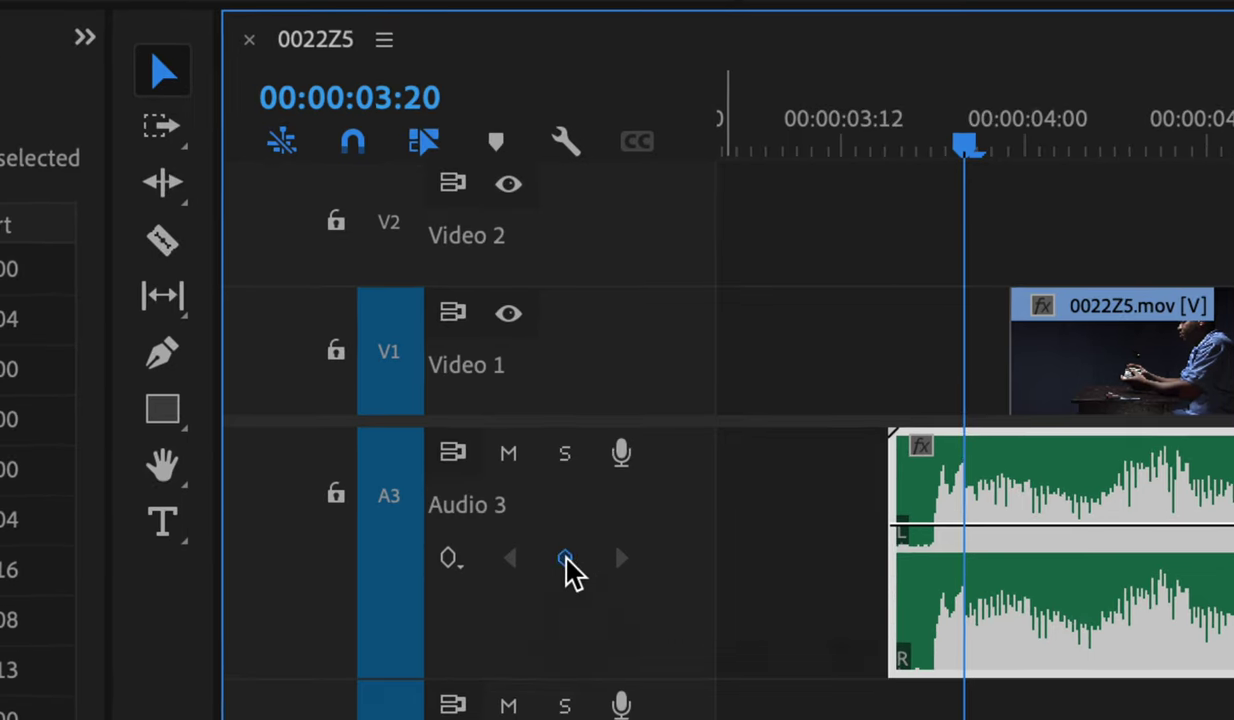
left_click(1100, 150)
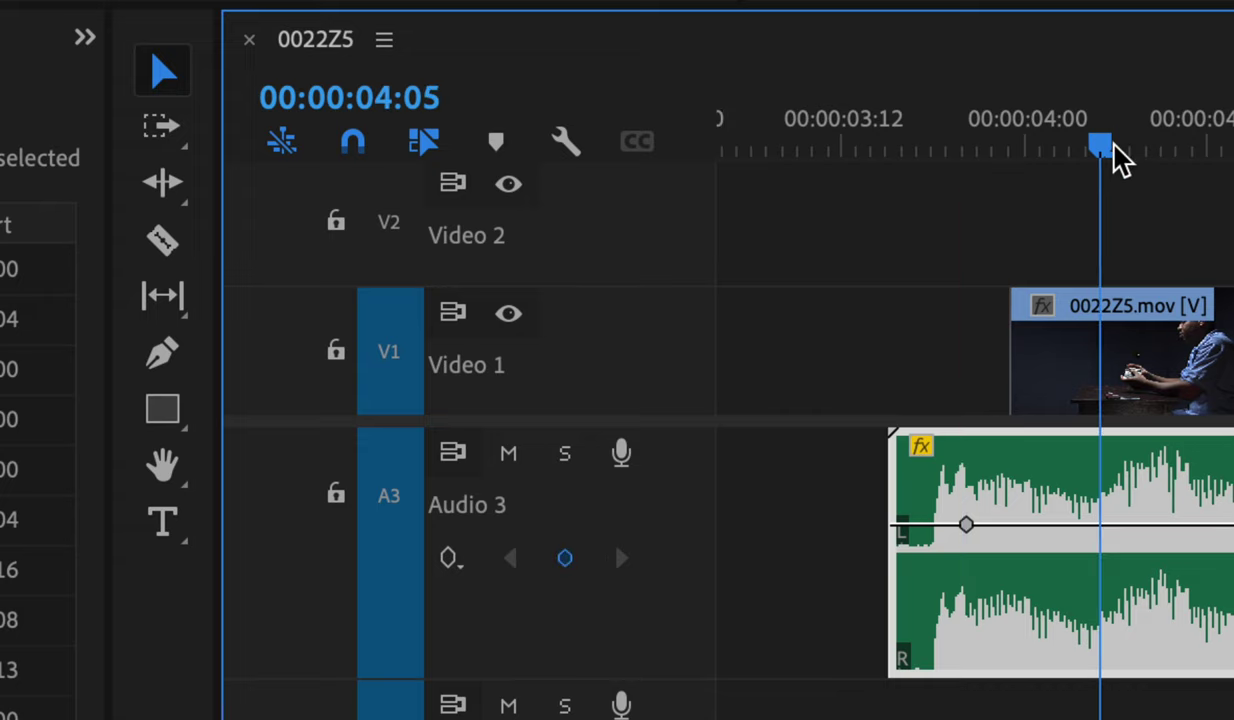
left_click(565, 560)
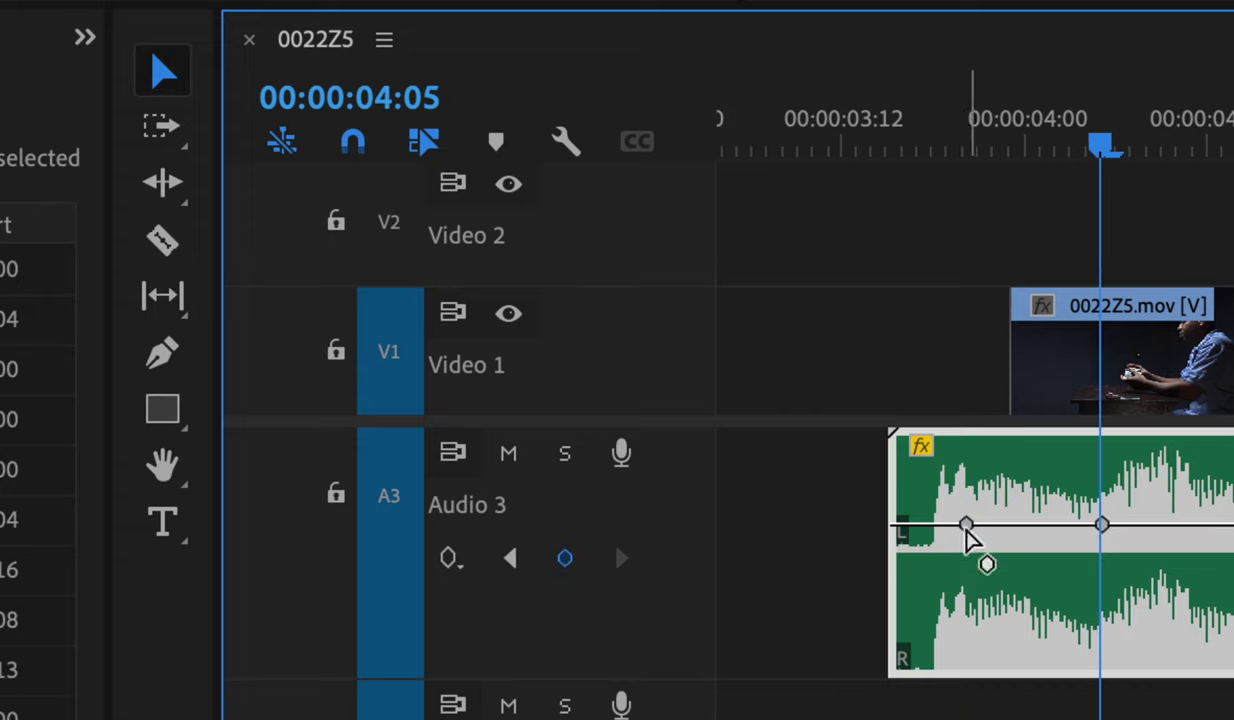
left_click_drag(966, 525, 959, 662)
- Lengthen the fade-in to peak near 00:00:04:21 and play it back
scroll(888, 598, "down", 3)
scroll(884, 600, "up", 2)
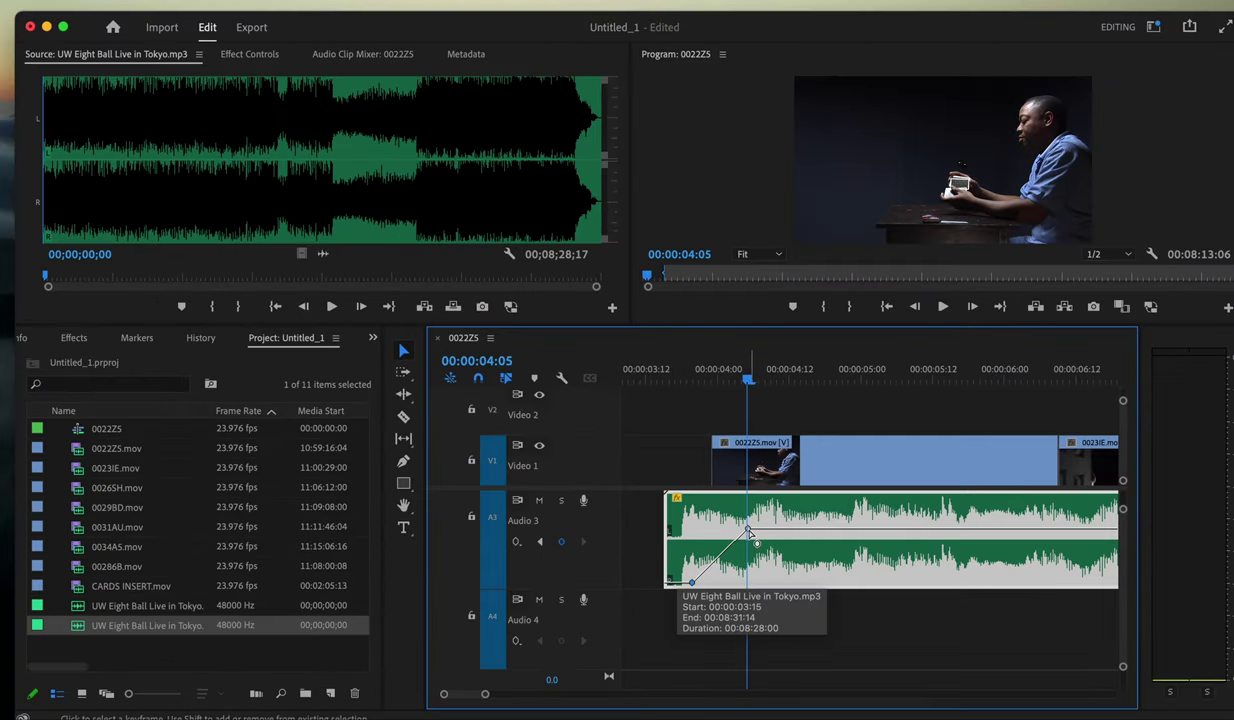
left_click_drag(750, 533, 843, 532)
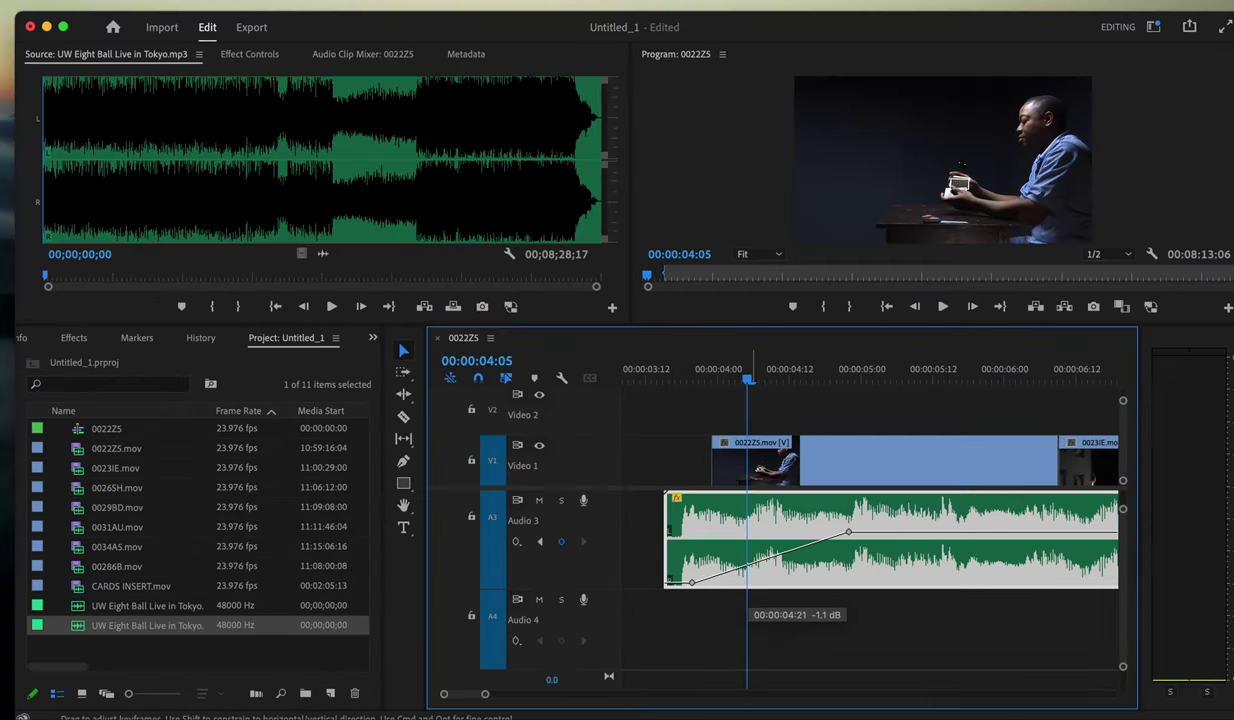
left_click(653, 374)
key("space")
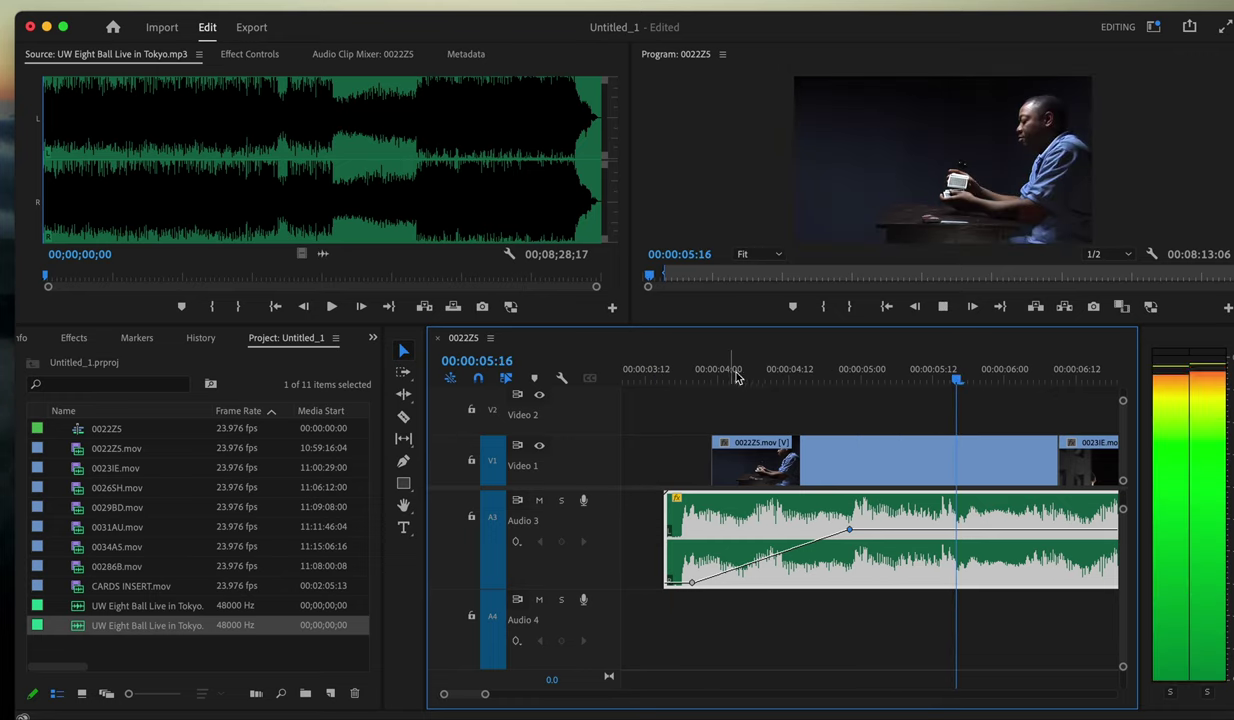
key("space")
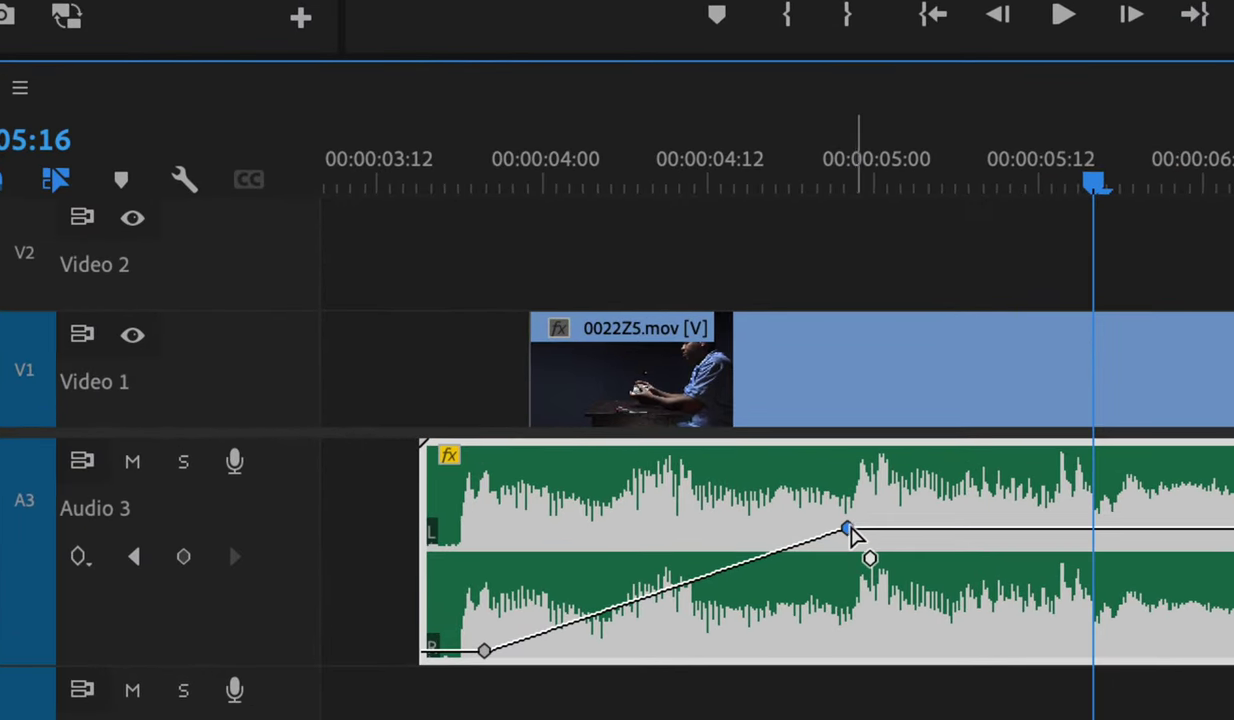
- Drop the opening volume point so the music starts silent, previewing 00:00:03:14 to 00:00:05:03
left_click_drag(847, 528, 848, 609)
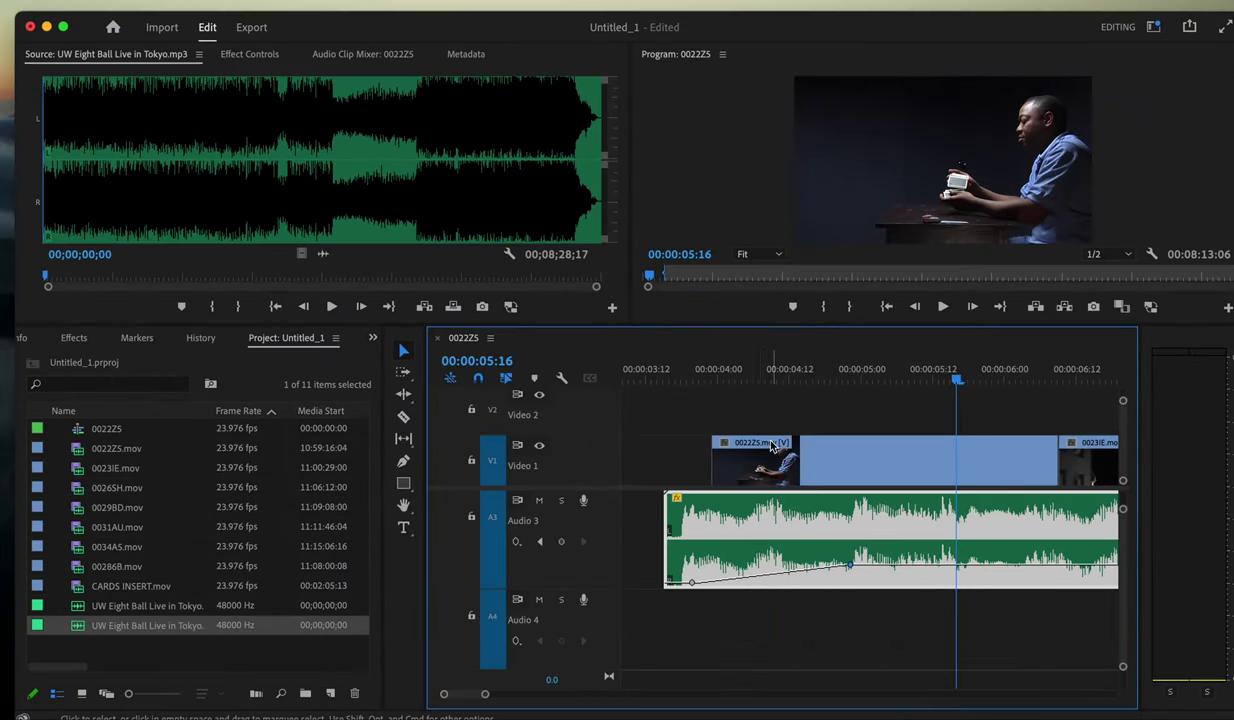
left_click(659, 367)
key("space")
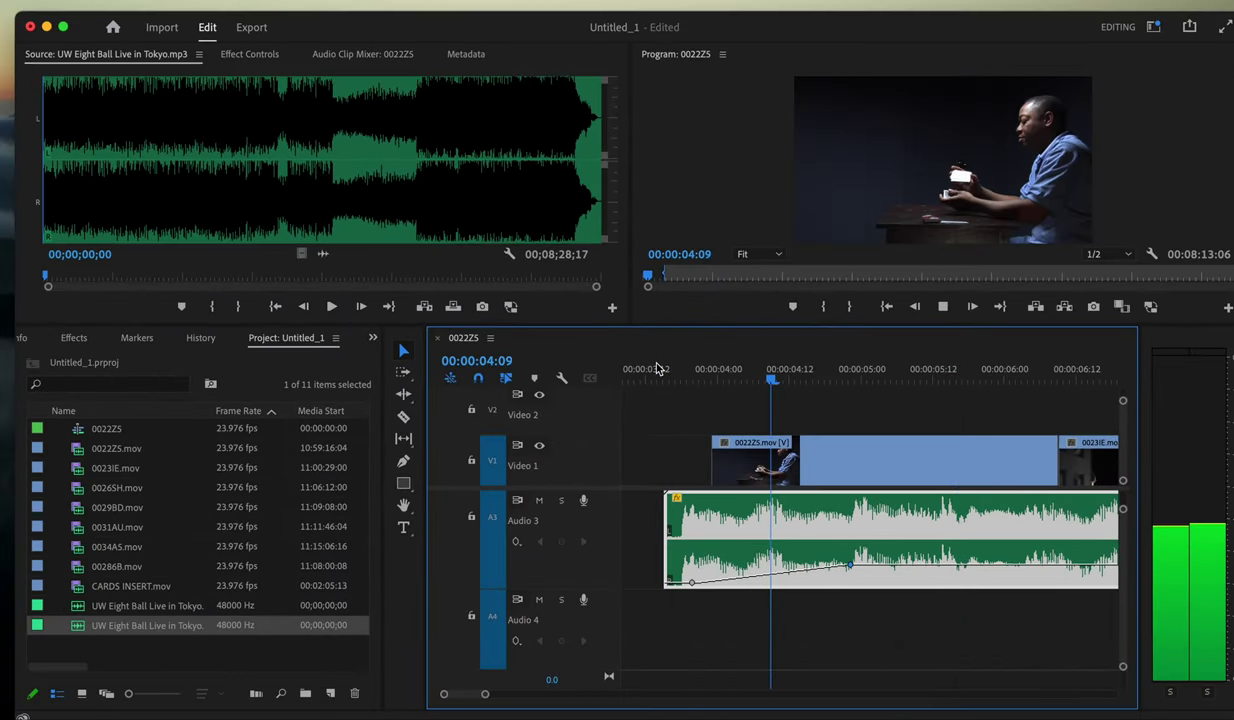
key("space")
scroll(846, 521, "left", 3)
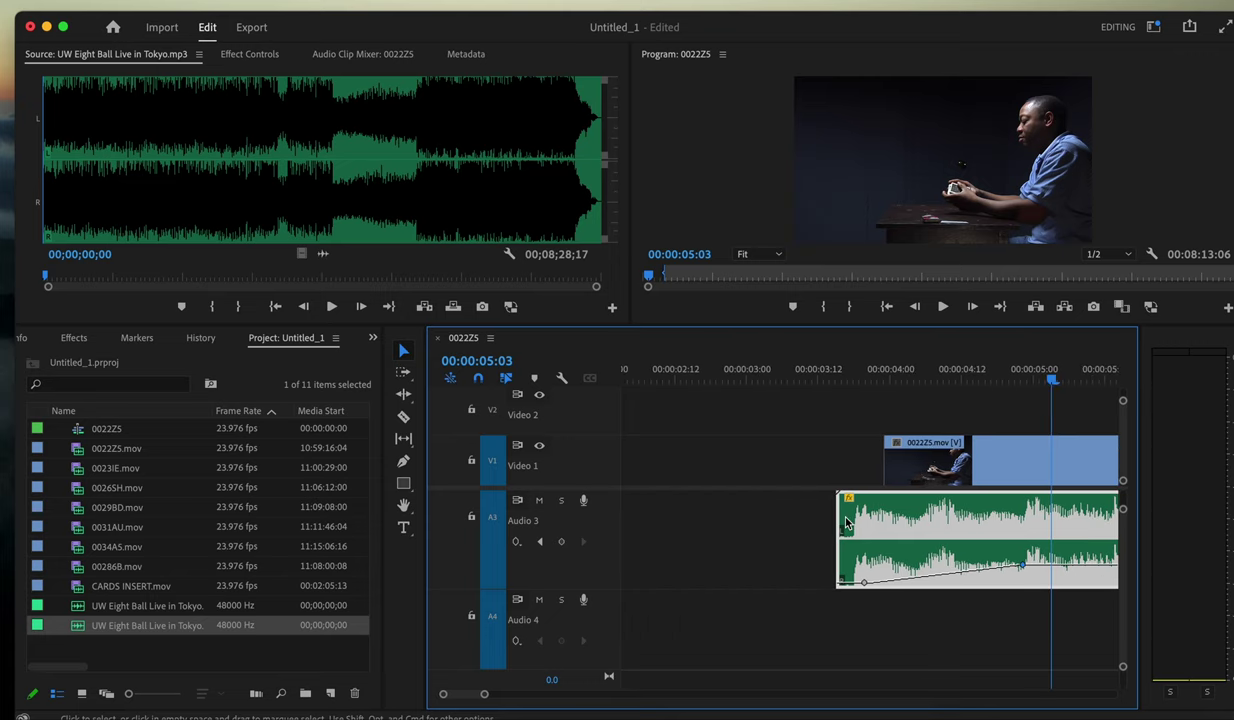
- Slide the Audio 3 music clip 14 frames earlier and preview from 00:00:02:10 to 00:00:07:10
left_click_drag(927, 531, 826, 505)
left_click_drag(746, 380, 664, 377)
key("space")
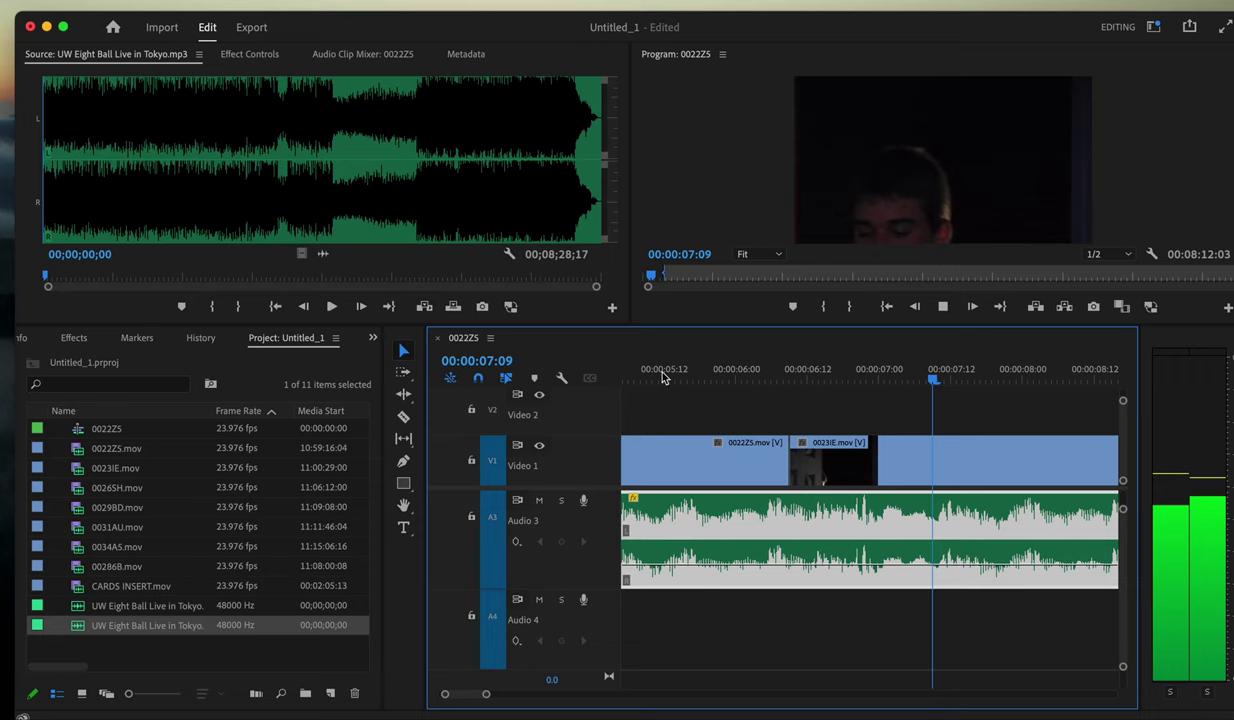
key("space")
scroll(716, 424, "left", 10)
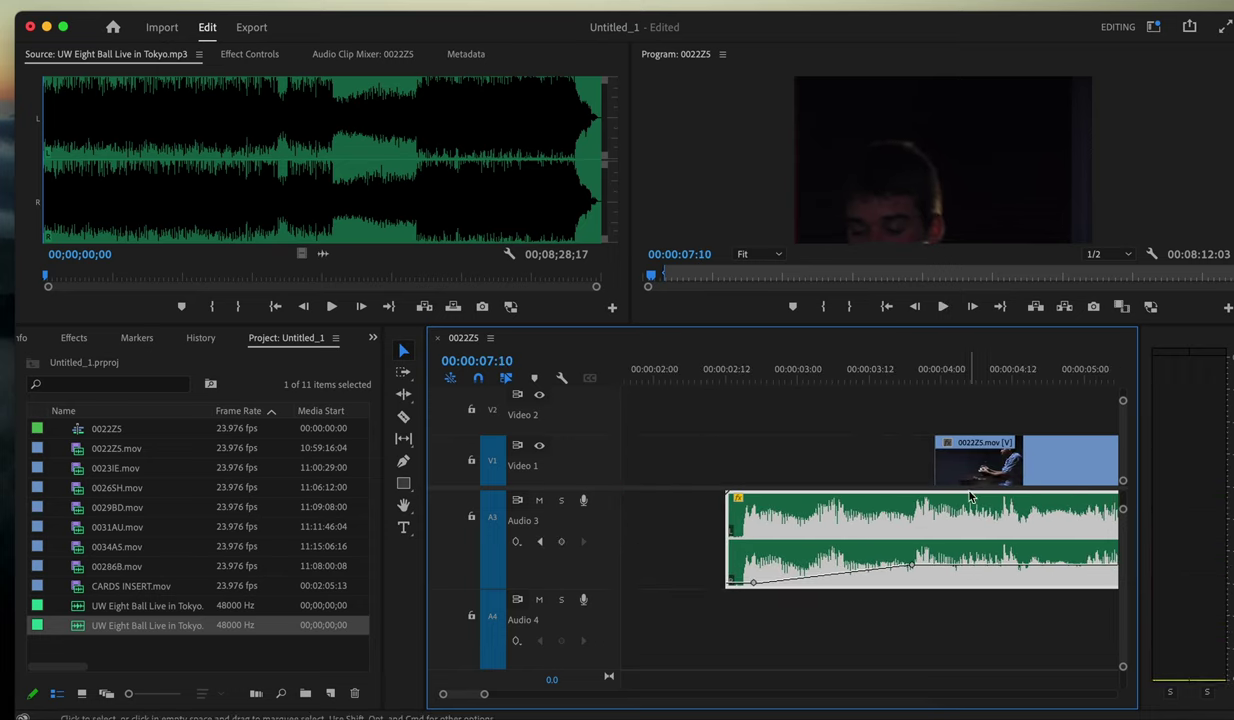
- Move the fade-in's top keyframe to 00:00:03:06 at -12 dB and slide the clip 9 frames earlier
left_click_drag(910, 564, 794, 549)
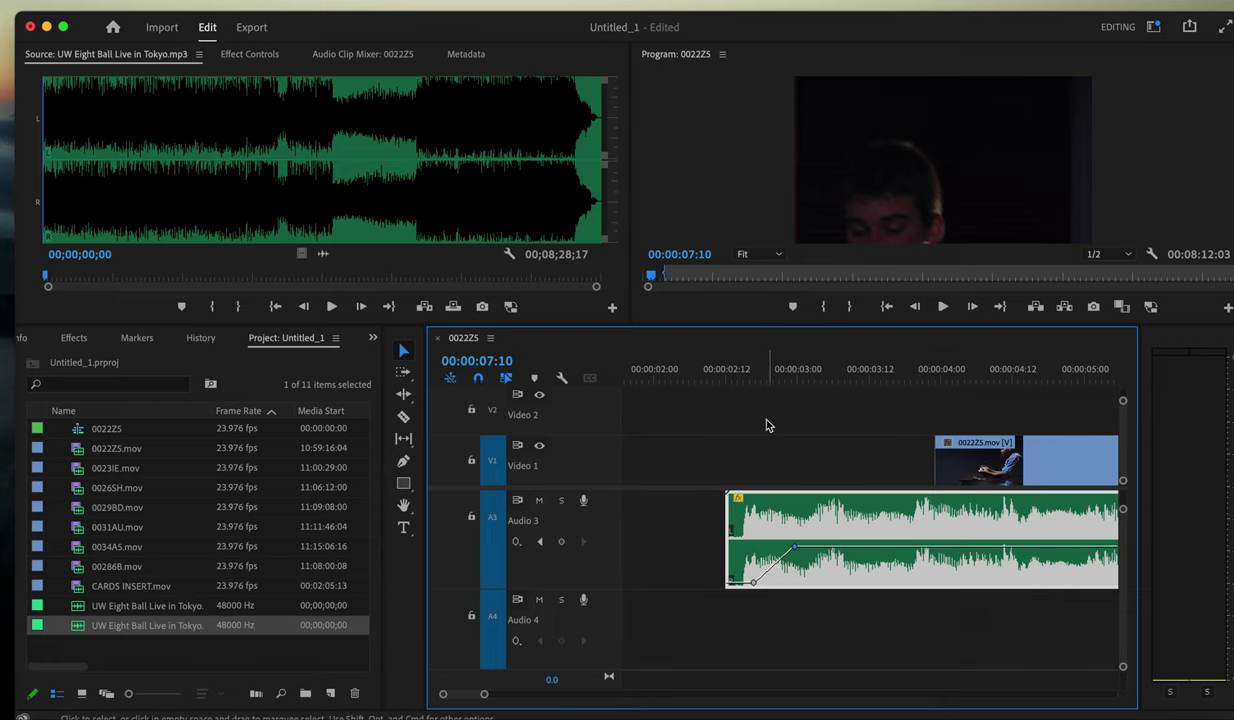
left_click(714, 378)
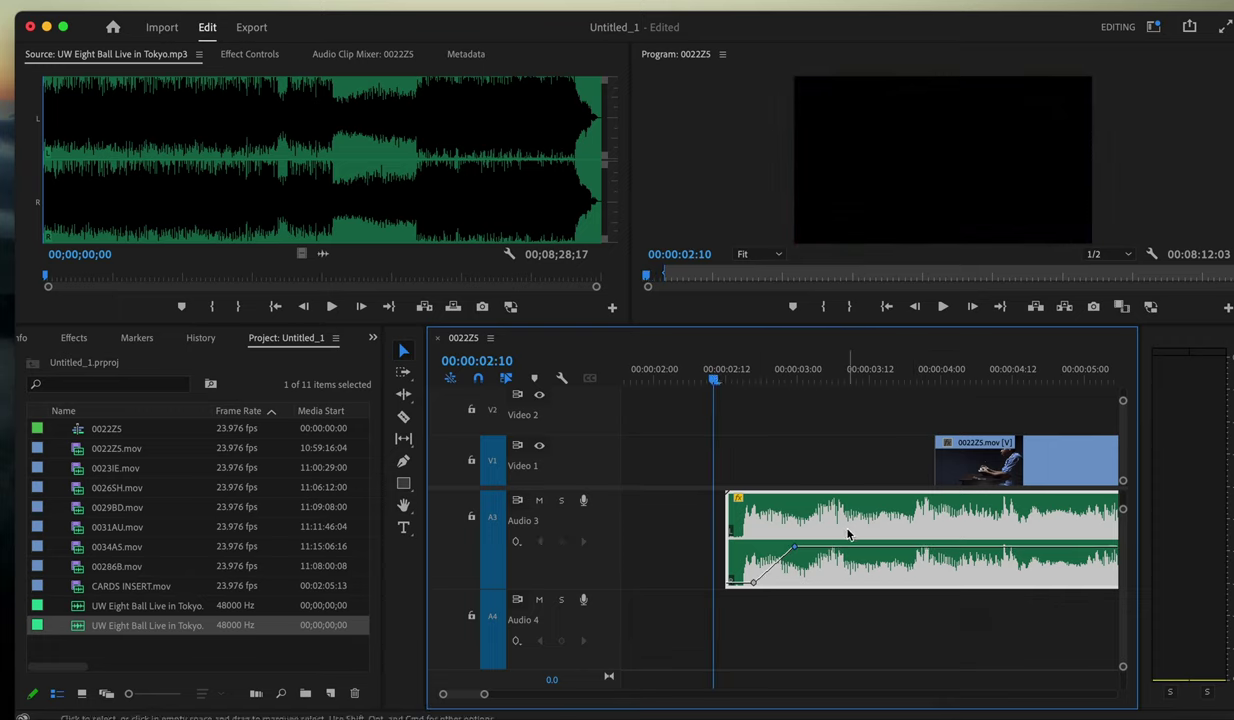
left_click_drag(828, 532, 836, 498)
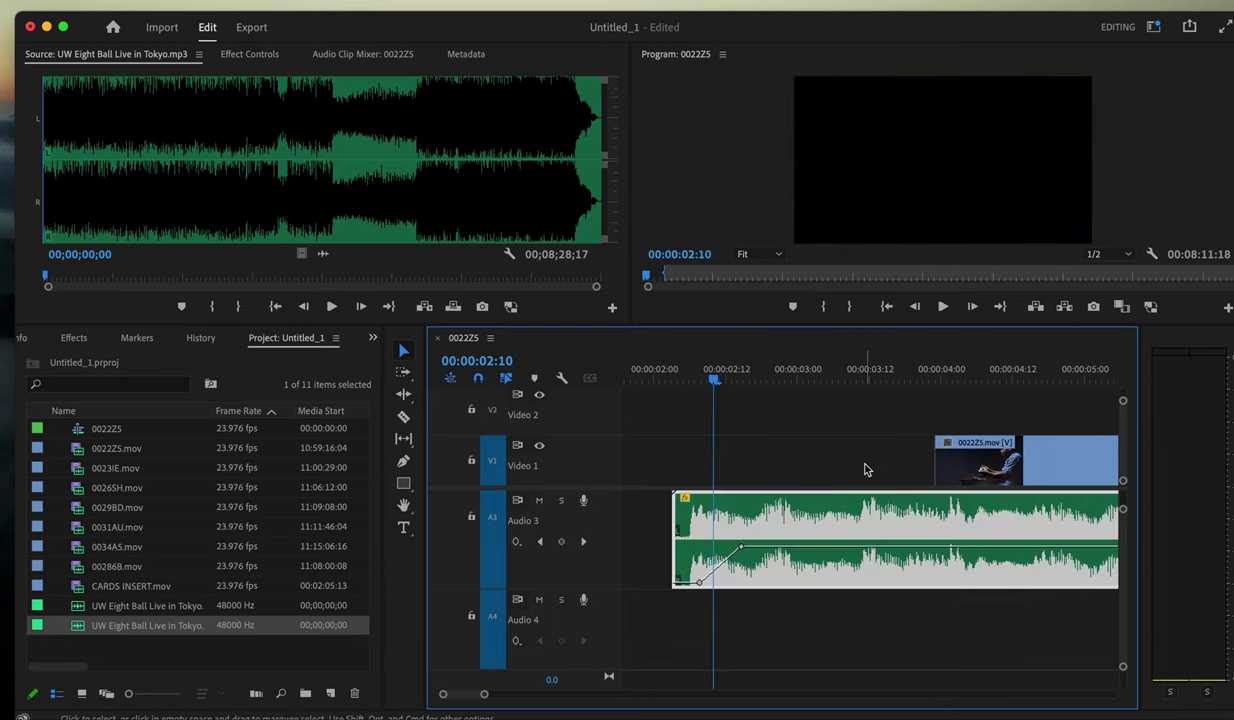
- Preview from about 00:00:01:23, then add a volume keyframe at 00:00:07:19
key("space")
left_click(652, 378)
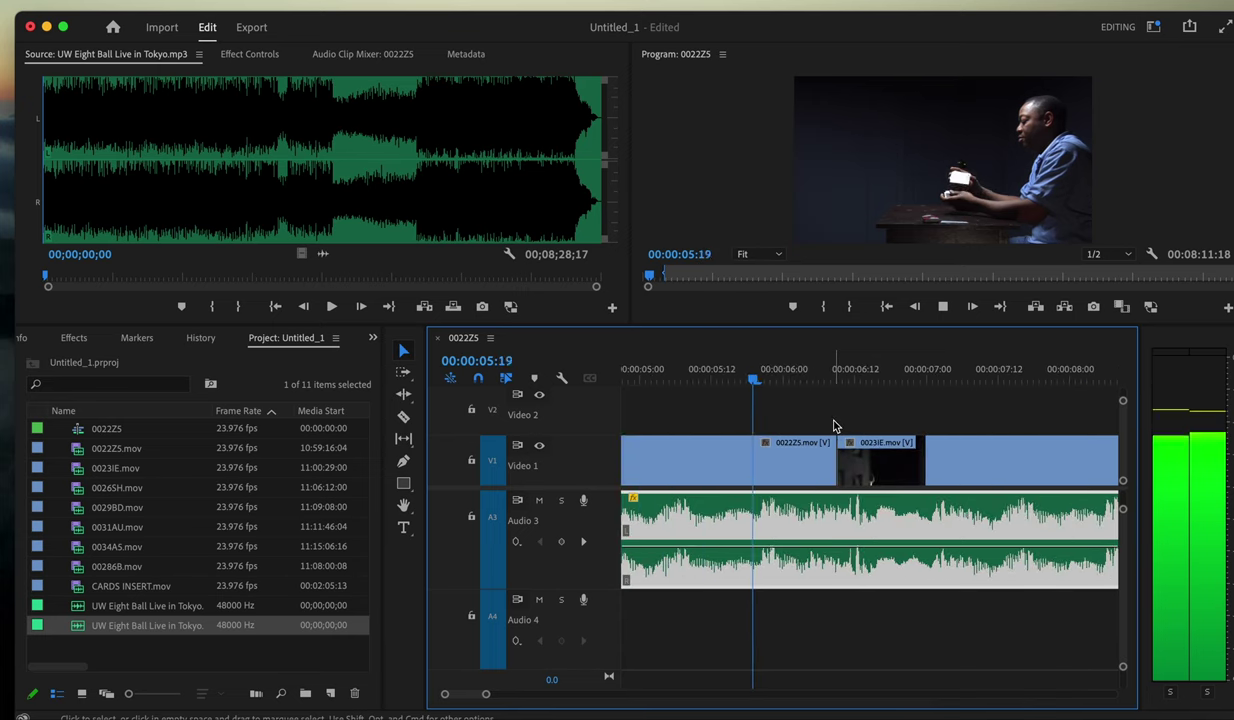
key("space")
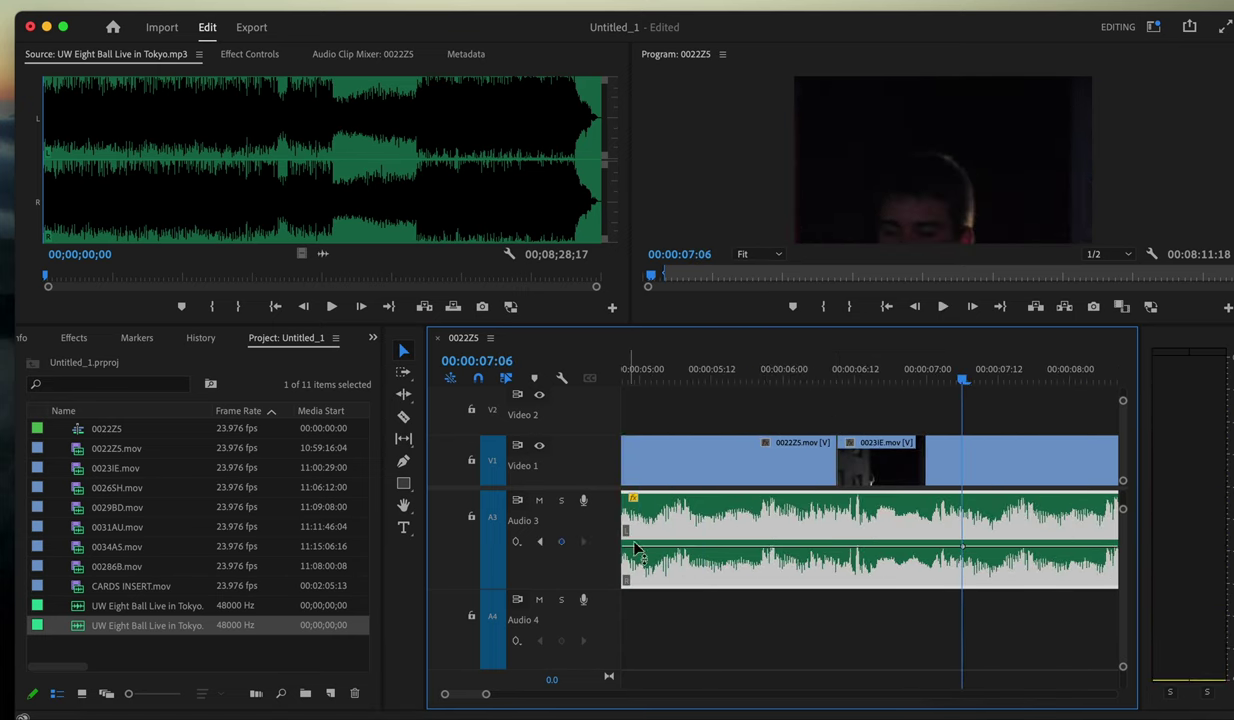
key("space")
key("space")
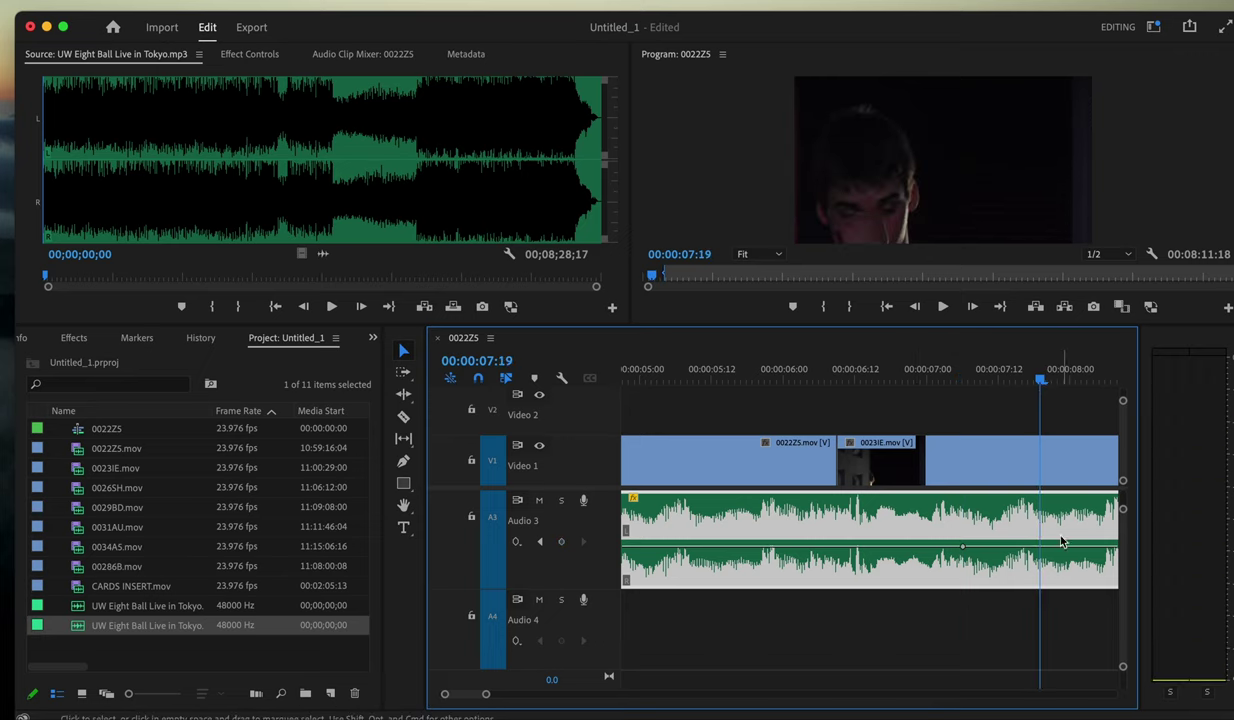
left_click(562, 542)
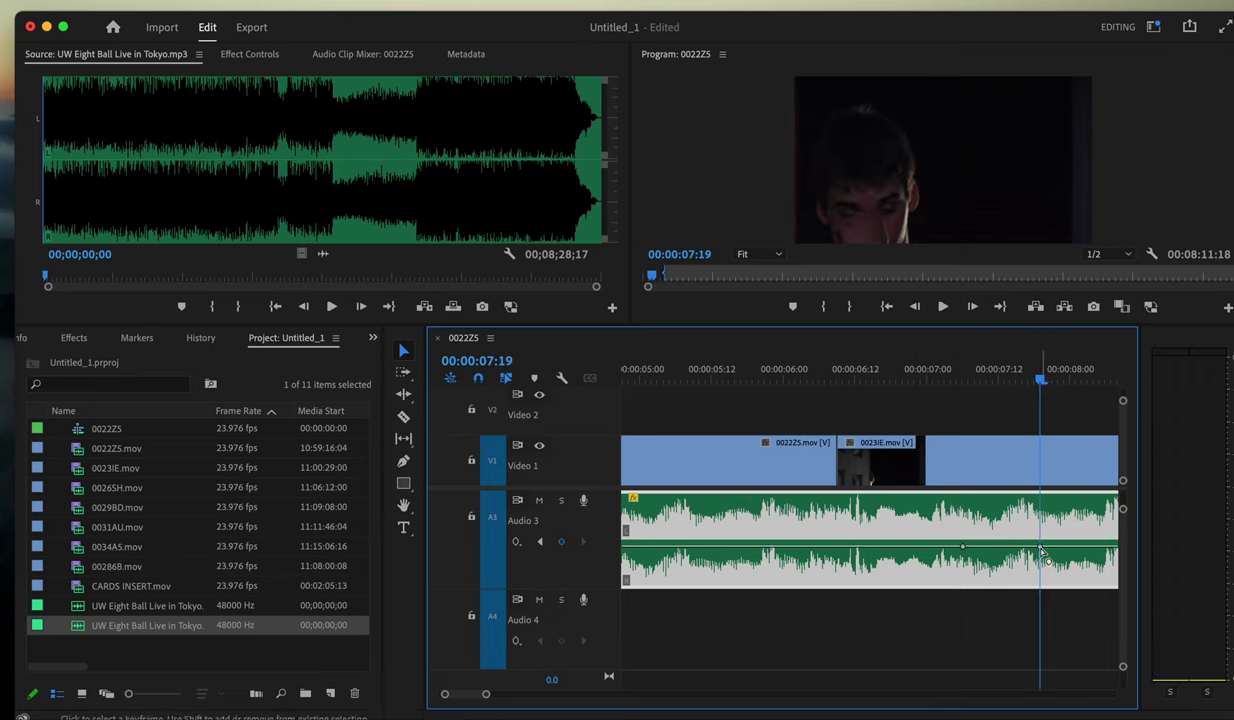
- Lower the 00:00:07:19 keyframe to -38.5 dB, start the dip at 00:00:06:22, and make it Bezier
mouse_move(1043, 553)
left_click_drag(1043, 553, 1041, 558)
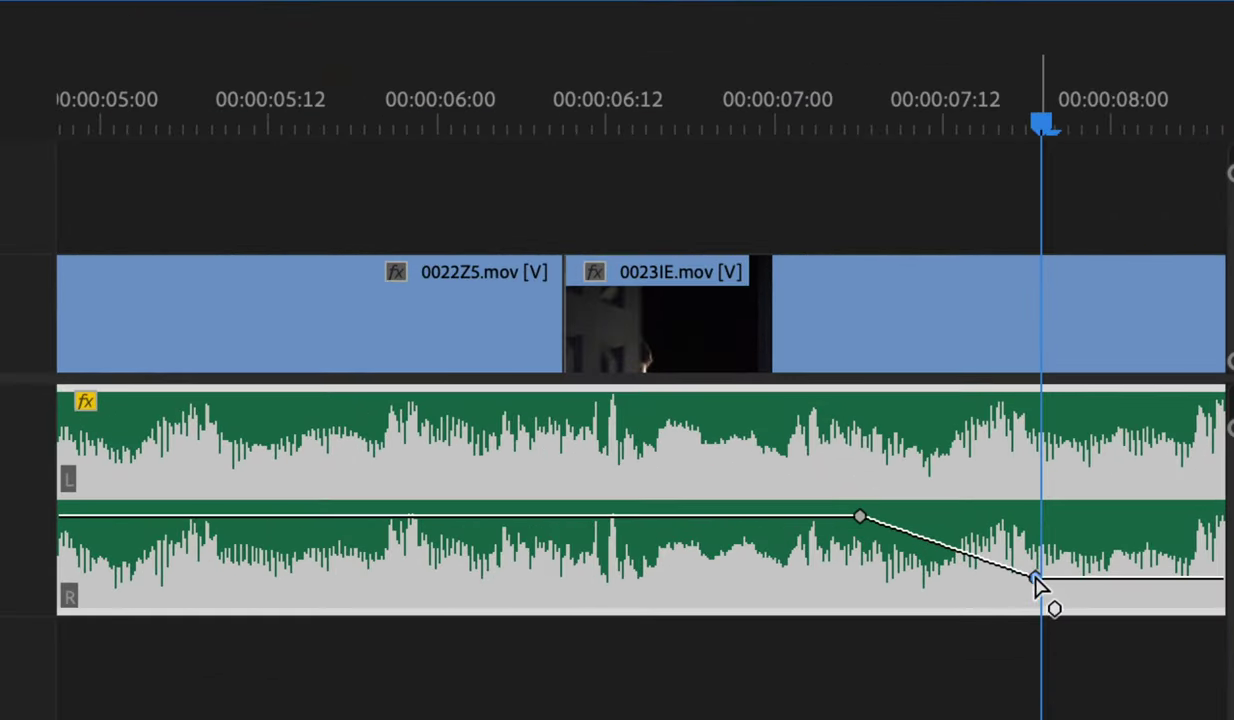
mouse_move(1036, 578)
left_mouse_down()
mouse_move(1037, 518)
mouse_move(1037, 586)
mouse_move(1034, 575)
left_mouse_up()
left_click_drag(860, 516, 744, 516)
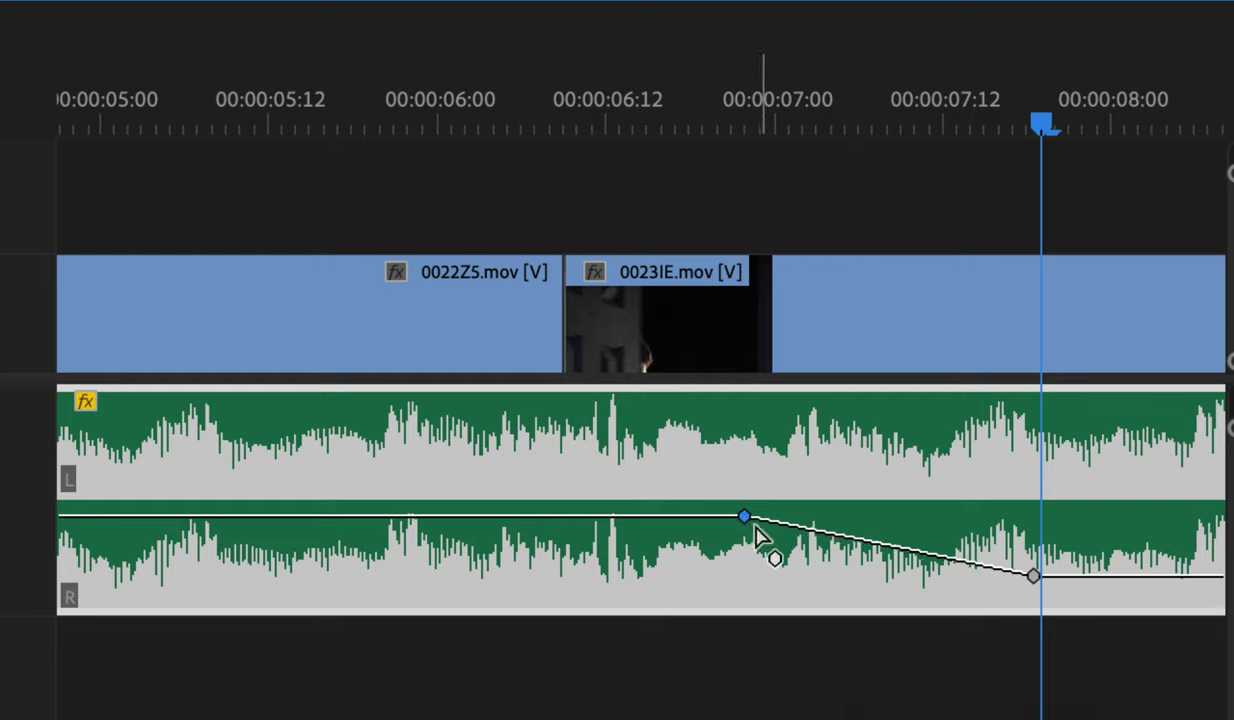
right_click(746, 518)
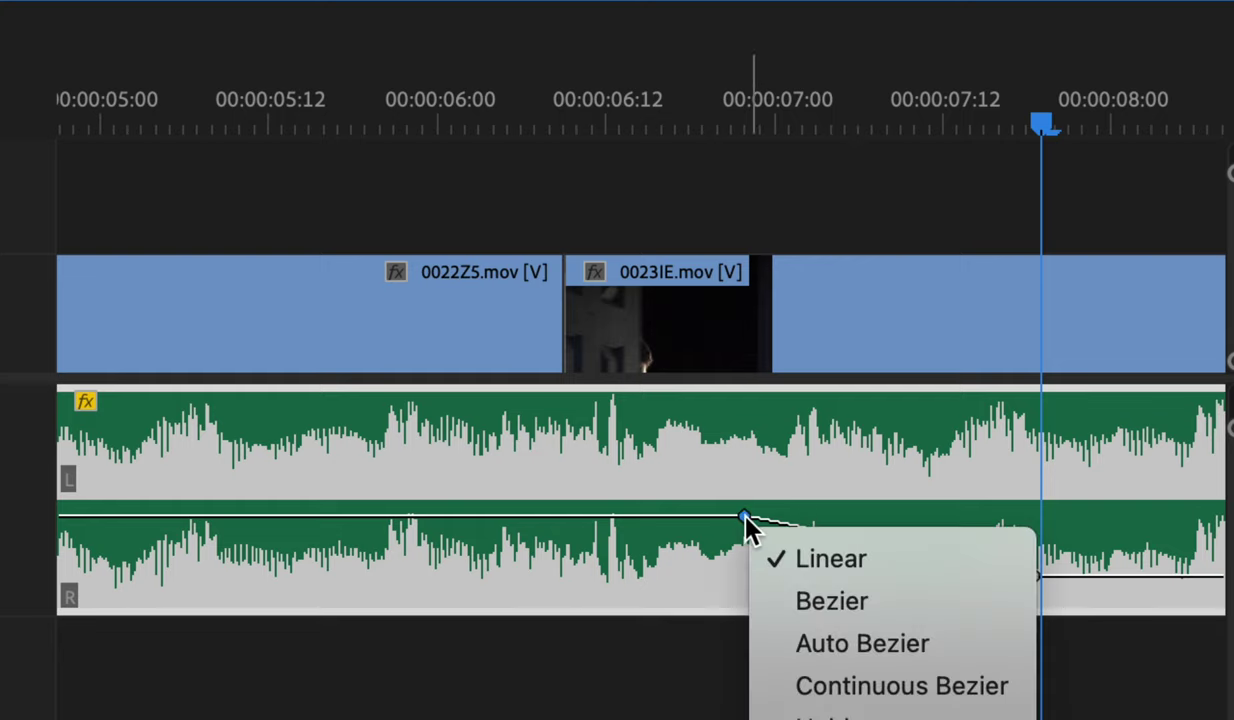
left_click(799, 600)
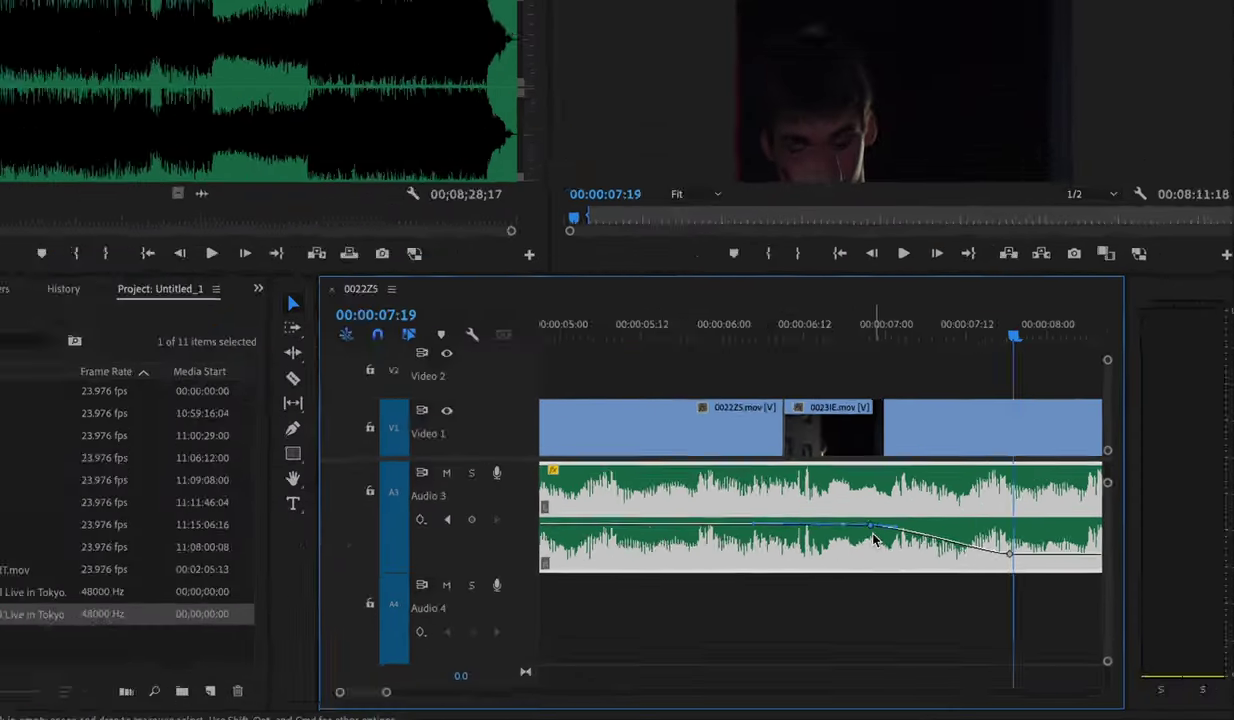
- Play the sequence from 00:00:01:16 through to 00:00:08:23 to check the dip
scroll(900, 535, "up", 3)
scroll(900, 535, "up", 2)
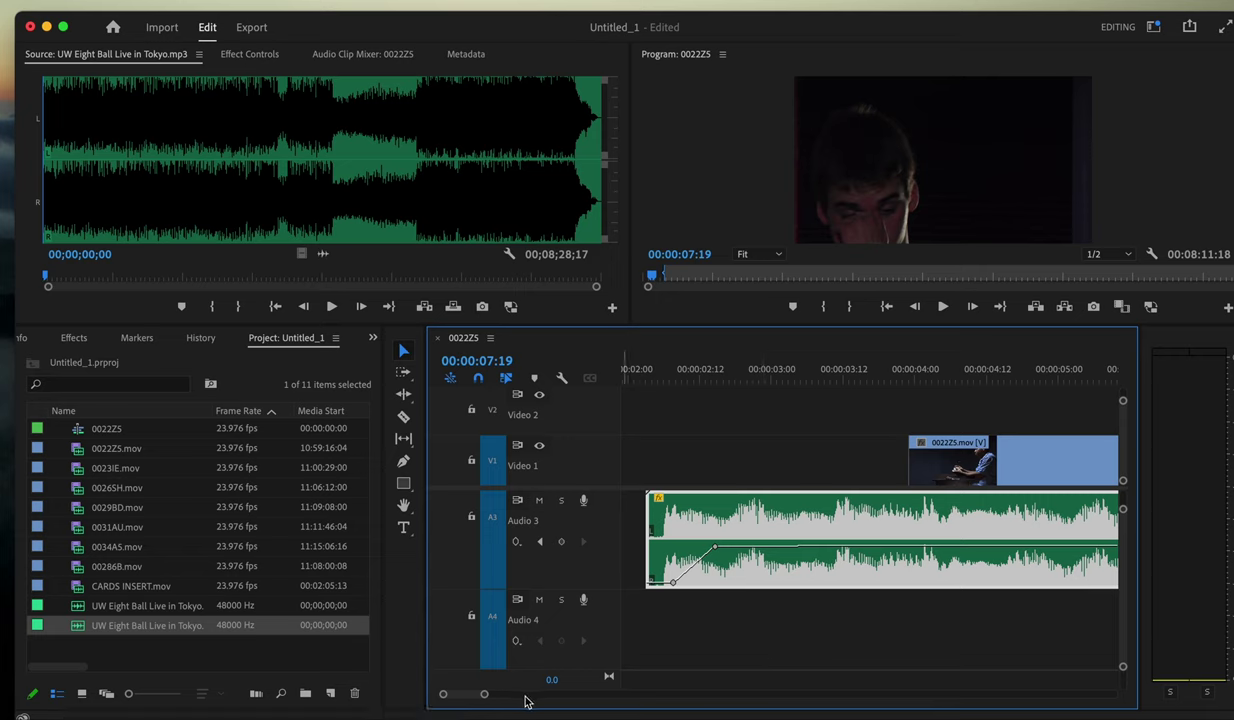
left_click_drag(483, 698, 503, 694)
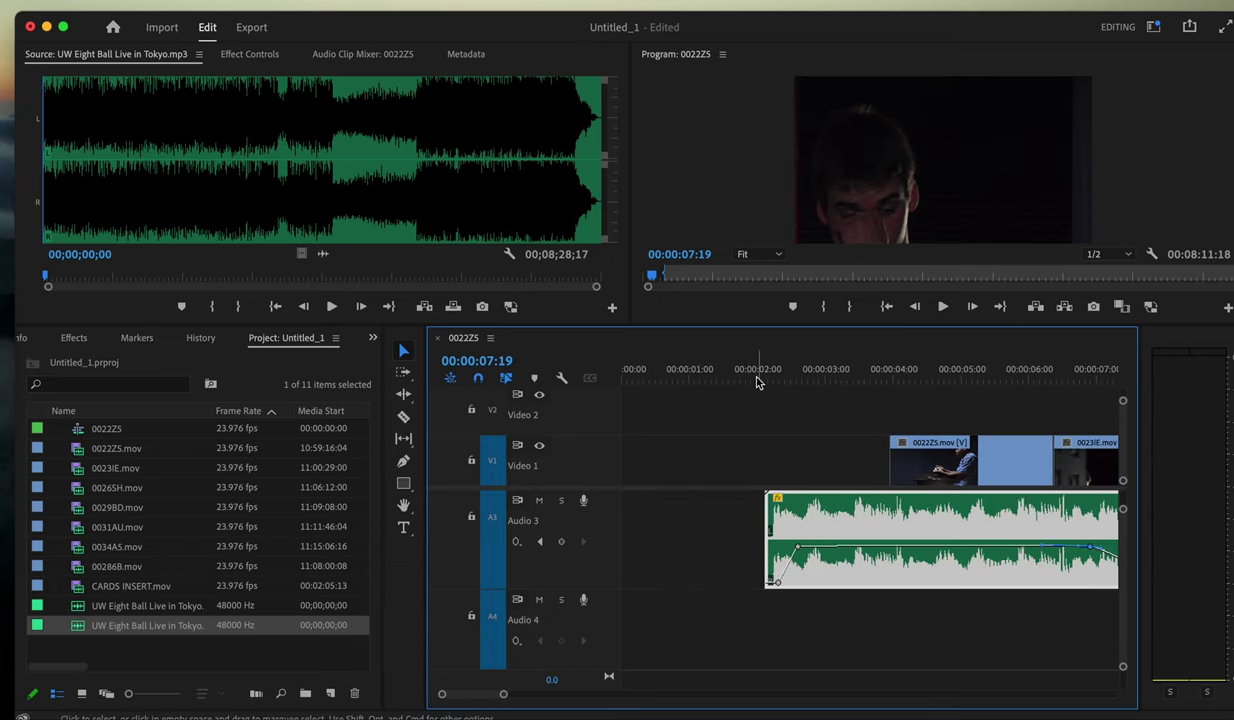
left_click_drag(757, 381, 733, 380)
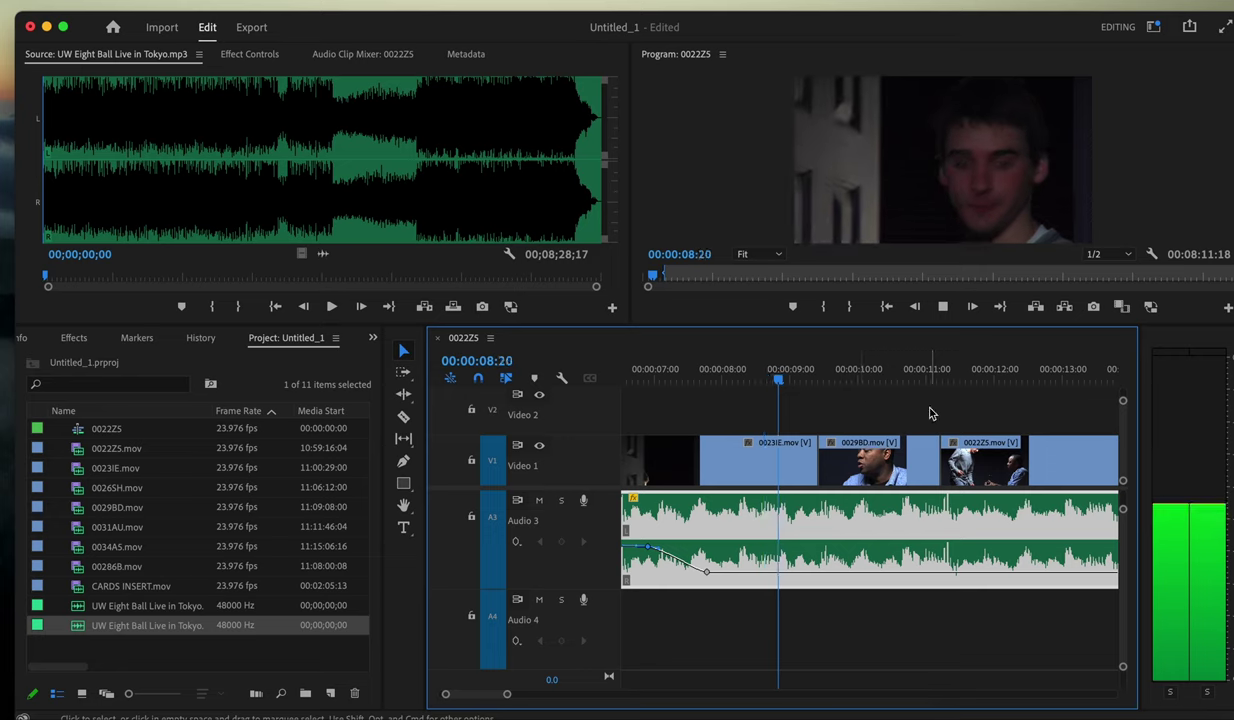
key("space")
- Raise the 00:00:07:19 keyframe to -28.8 dB and replay from 00:00:01:22 to 00:00:12:18
left_click_drag(706, 574, 708, 571)
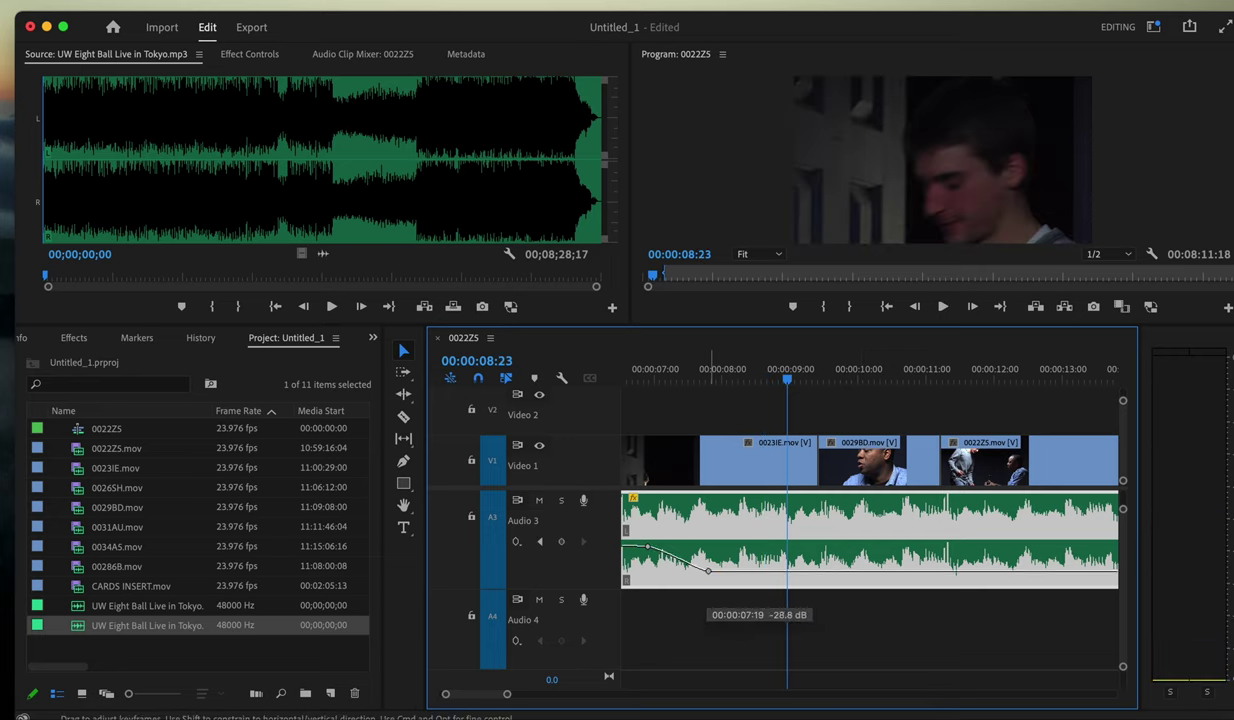
scroll(870, 520, "left", 5)
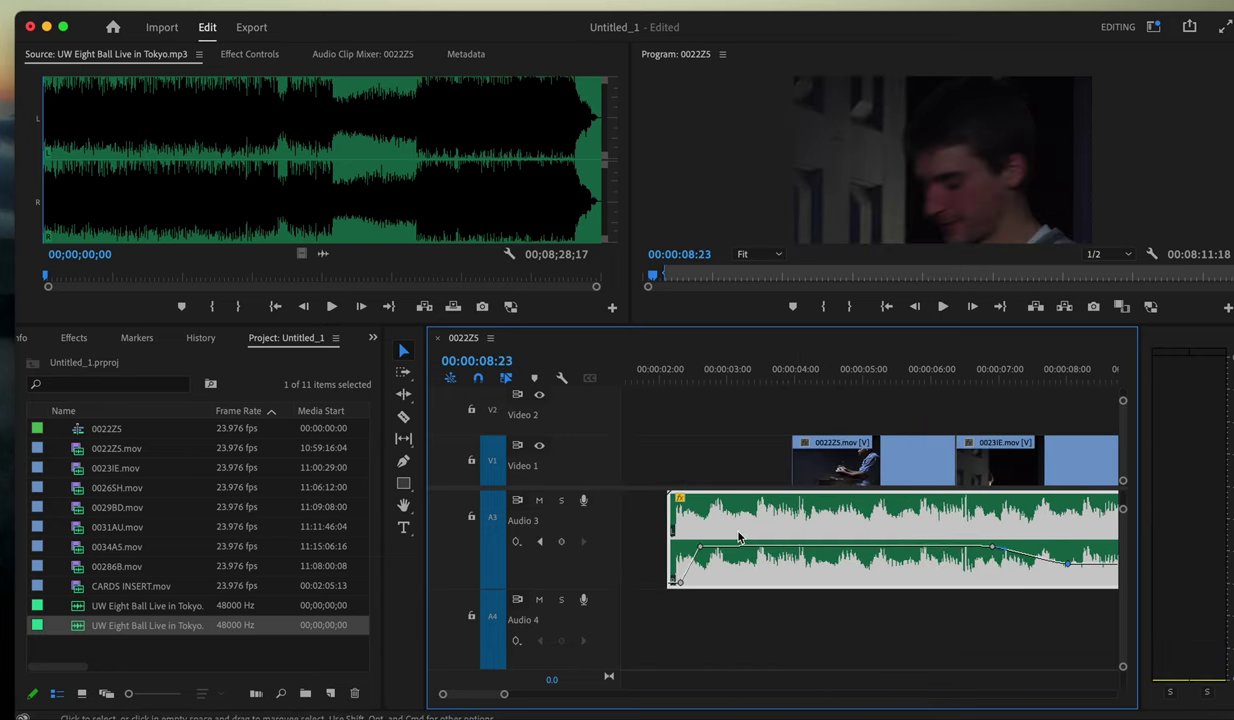
left_click(655, 373)
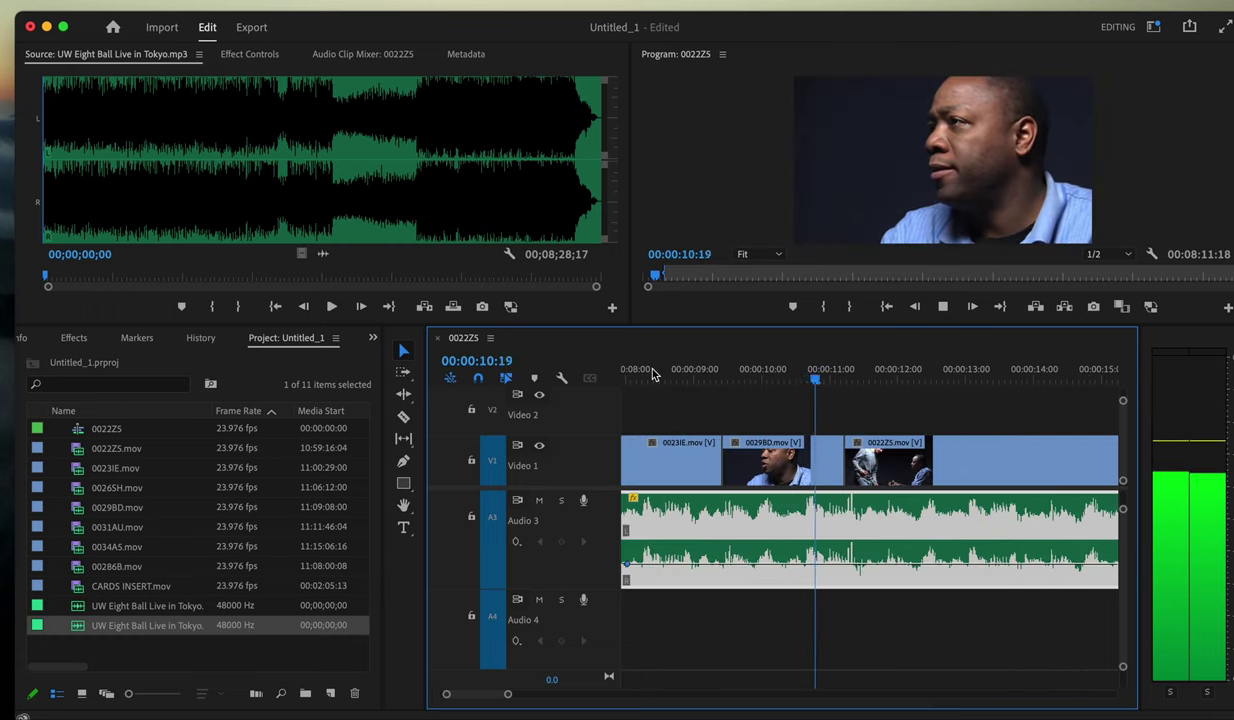
key("space")
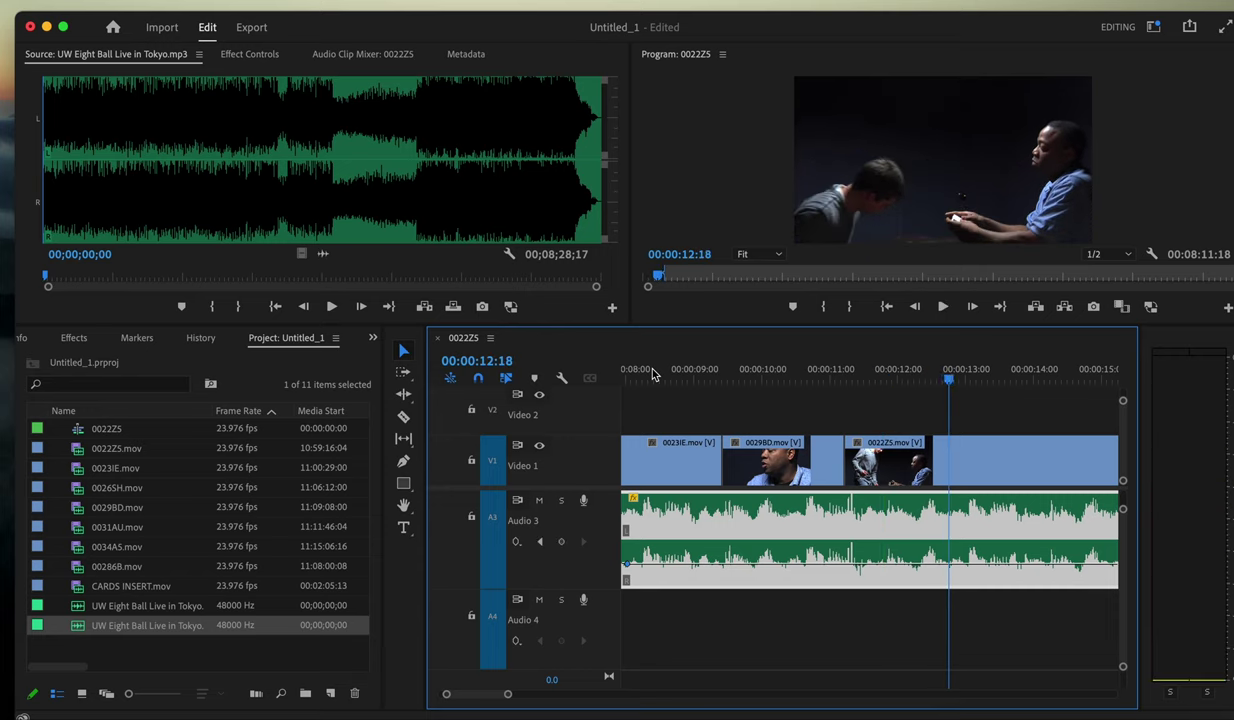